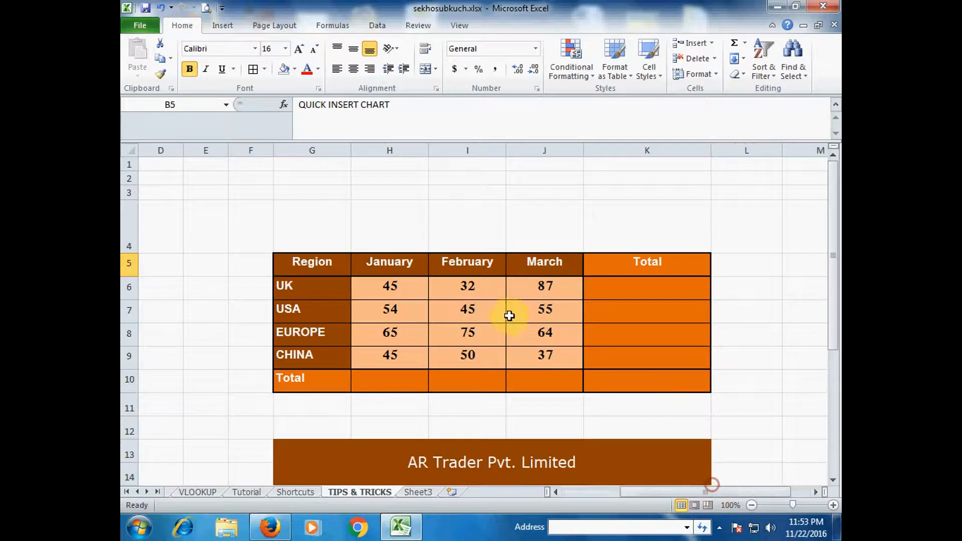
Create a column chart of the regional January–March data (G5:J9) on a new chart sheet and return to TIPS & TRICKS
left_click_drag(313, 260, 532, 355)
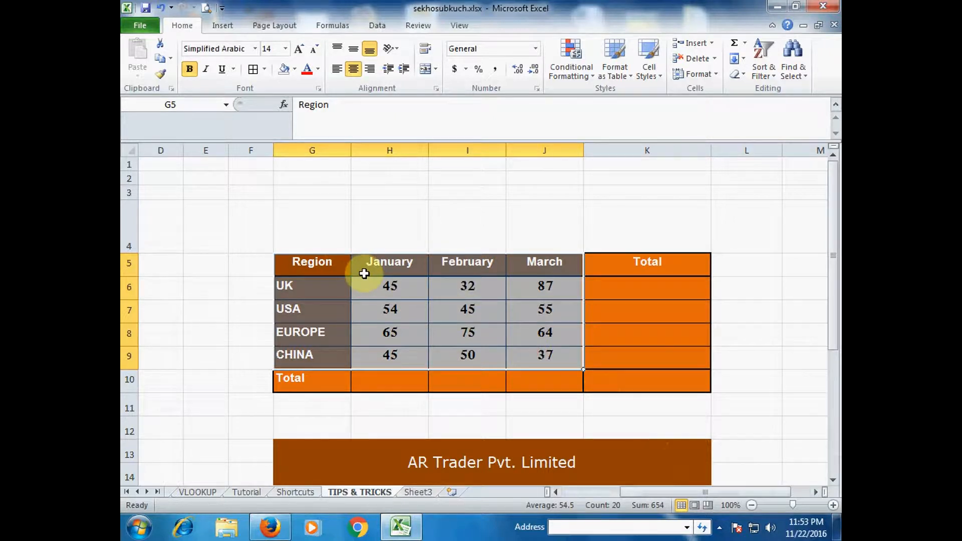
key("F11")
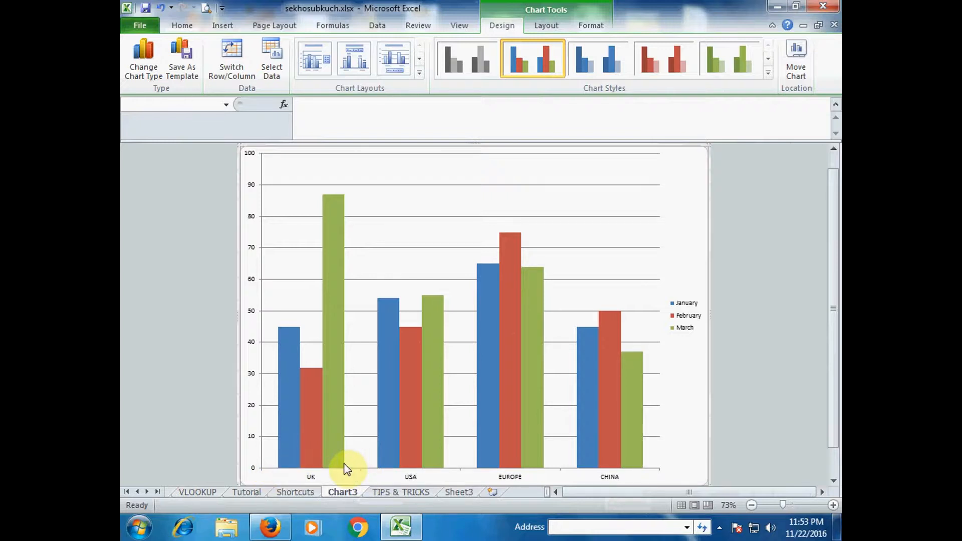
left_click(388, 493)
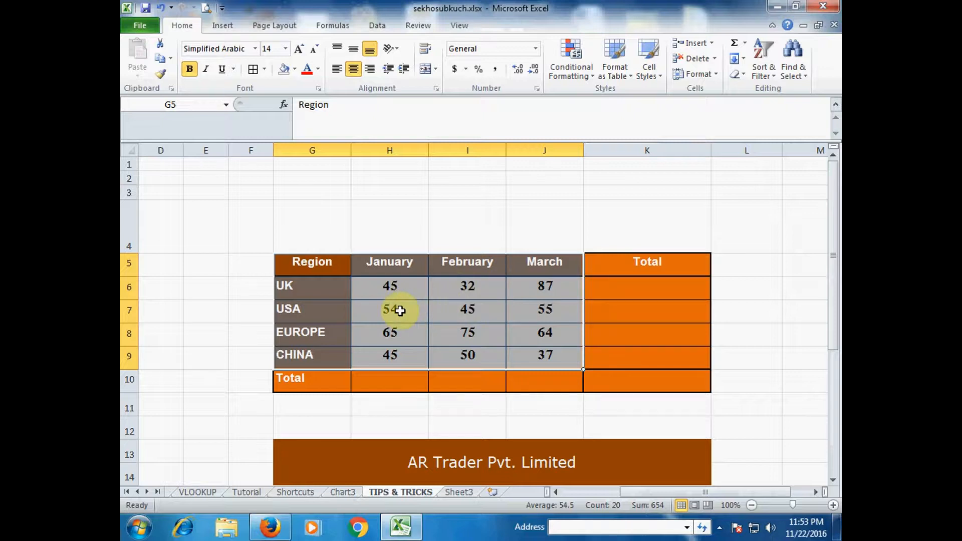
Insert an embedded column chart of the selected regional data on the TIPS & TRICKS sheet and delete it
key("alt+F1")
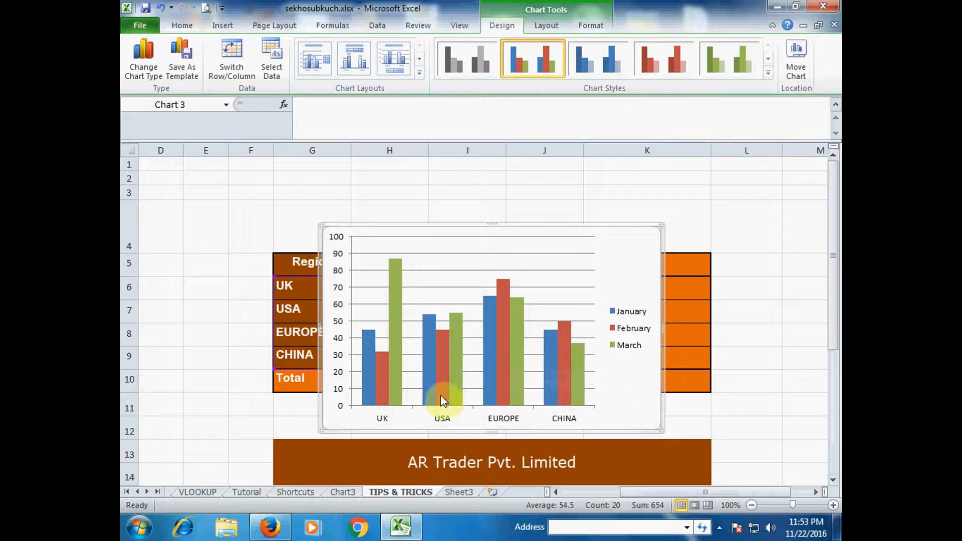
left_click(482, 227)
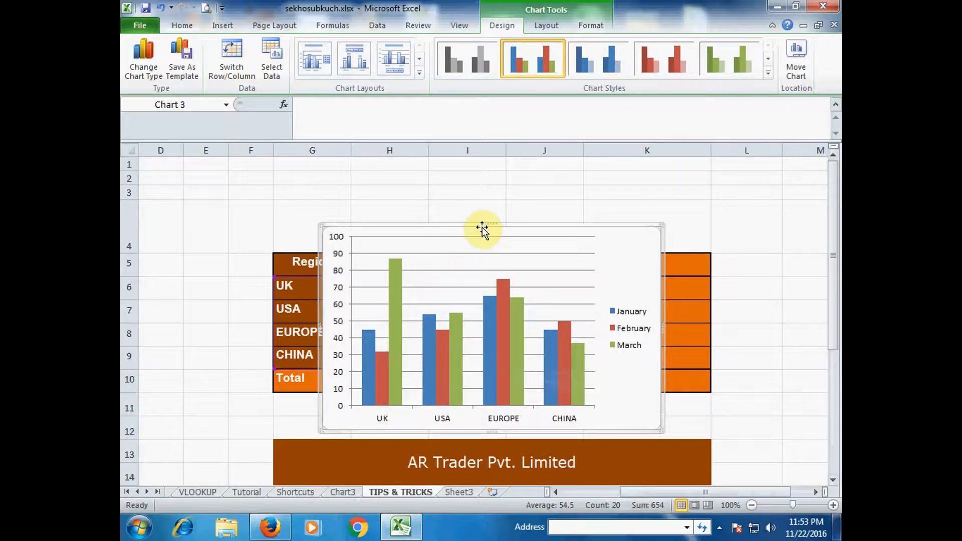
key("Delete")
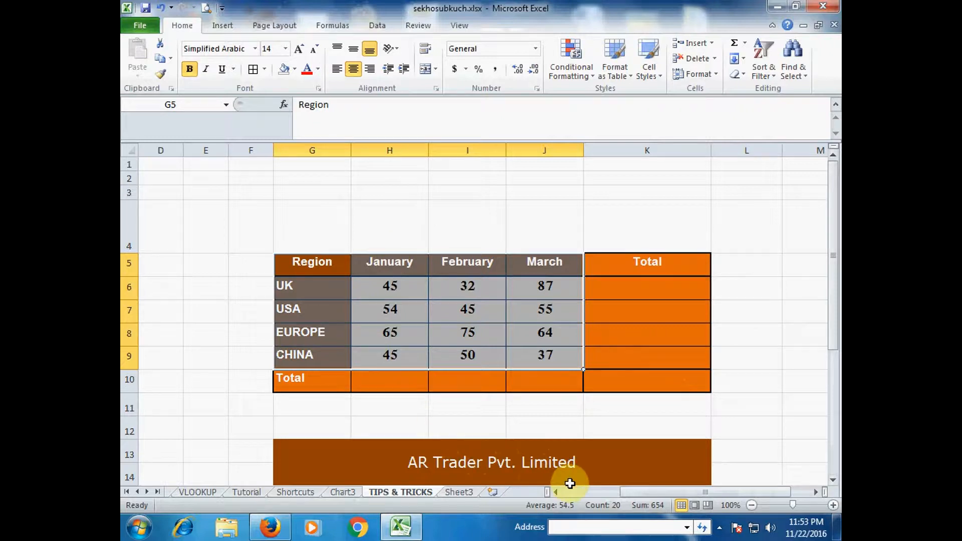
Insert an entire row above the USA row of the regional table and repeat the insertion twice
left_click(659, 484)
left_click_drag(666, 492, 591, 492)
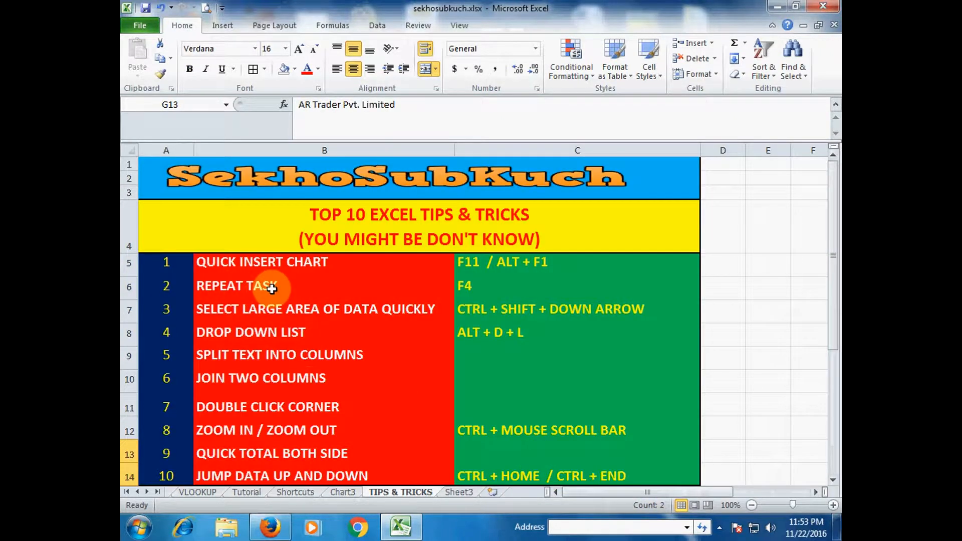
left_click_drag(609, 496, 662, 491)
left_click(395, 312)
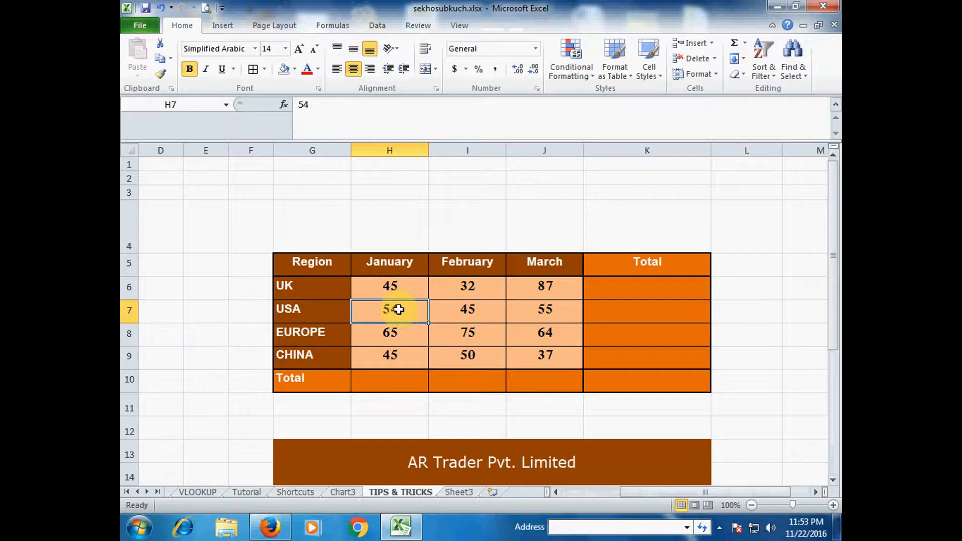
right_click(398, 312)
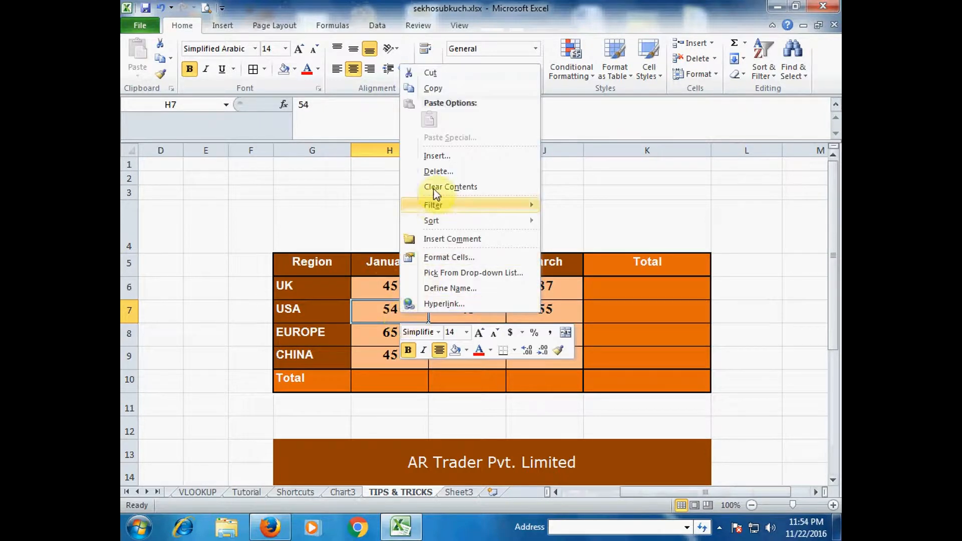
left_click(437, 156)
left_click(402, 156)
left_click(416, 193)
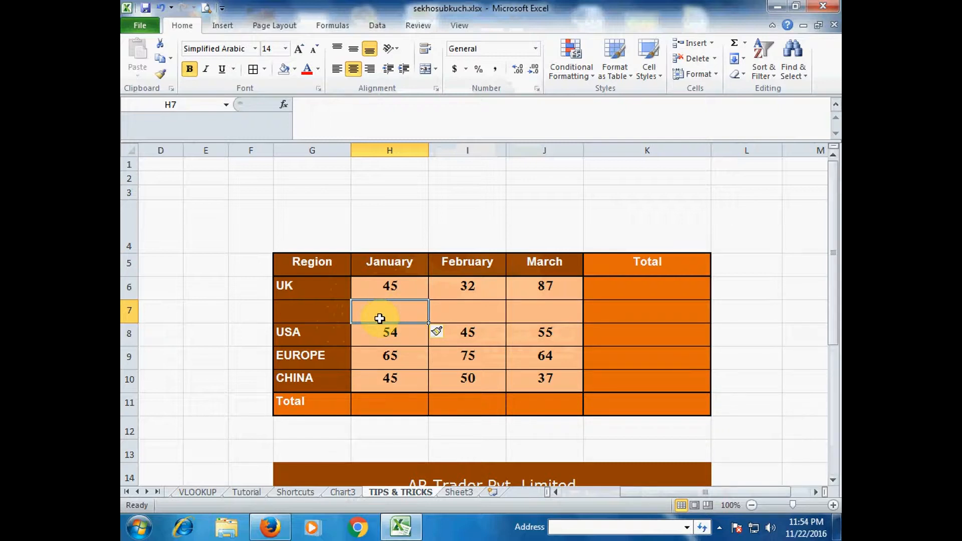
key("F4")
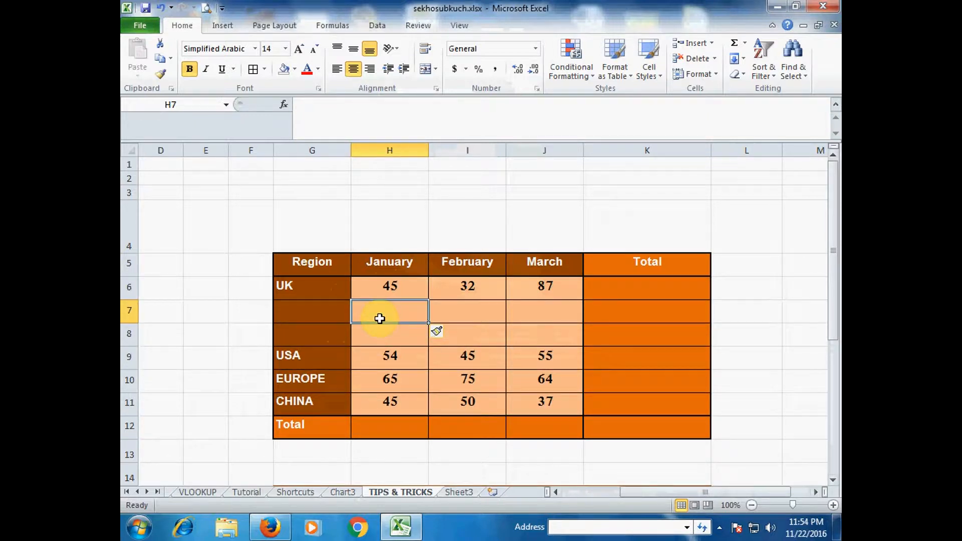
key("F4")
Apply a red font to the UK January value and repeat it on the USA February and March values
left_click(386, 283)
left_click(305, 70)
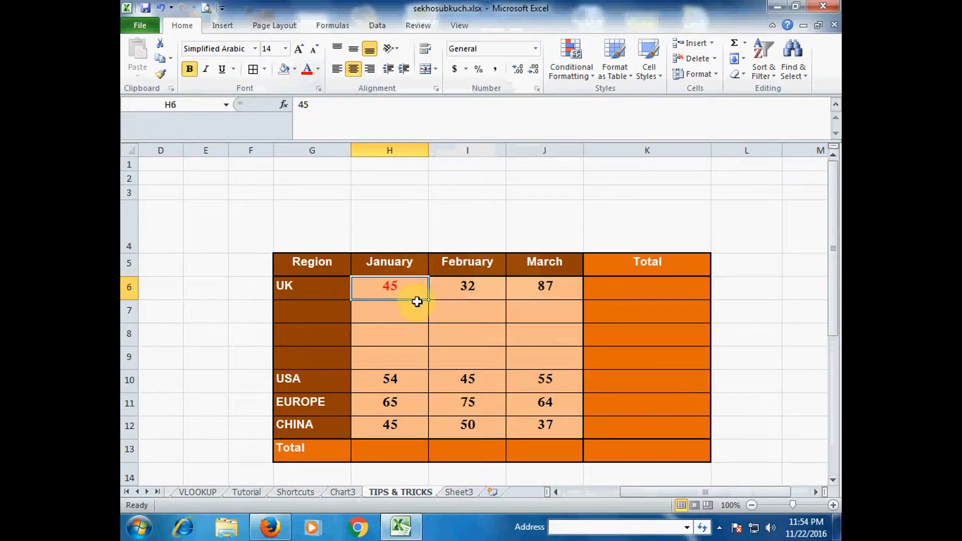
left_click(467, 382)
key("F4")
left_click(542, 383)
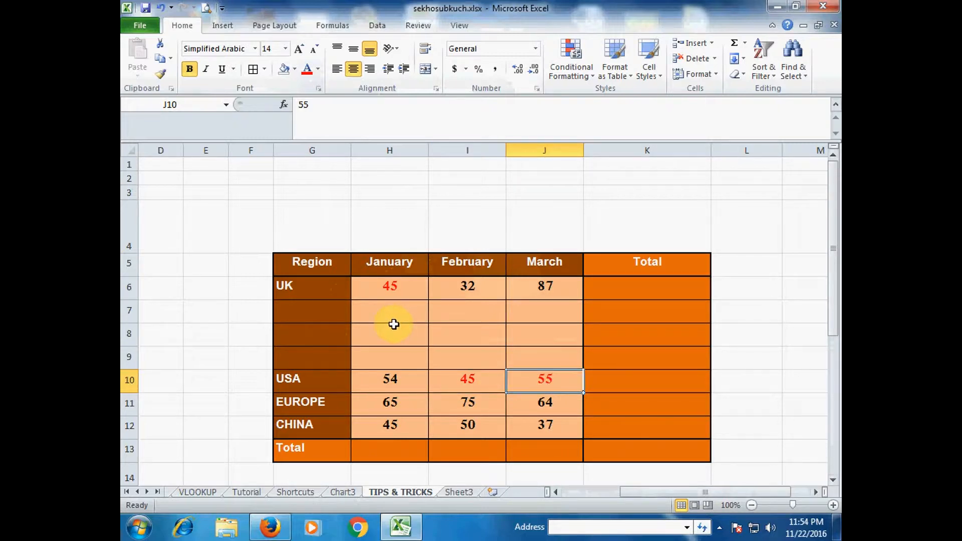
Undo the red font changes and all the row insertions in the regional table
key("ctrl+z")
key("ctrl+z")
key("ctrl+z")
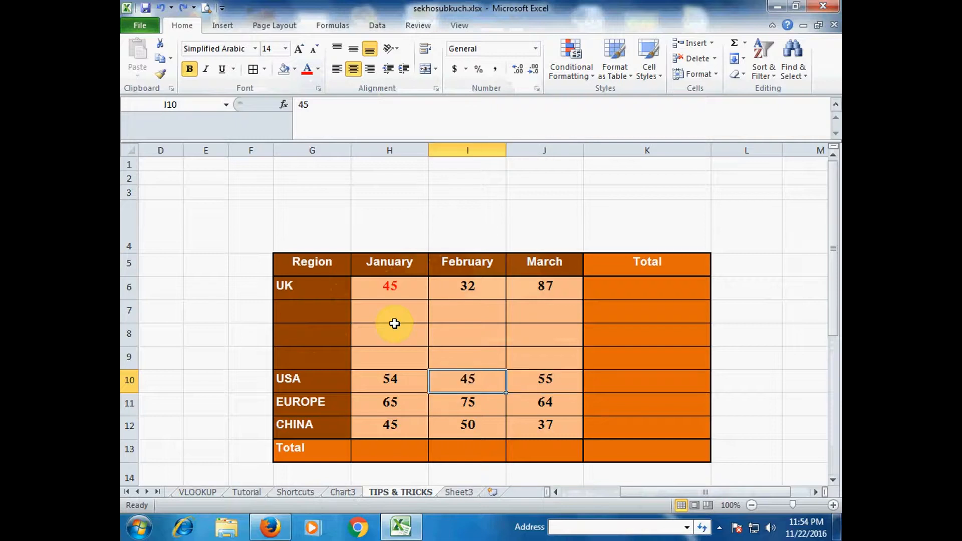
key("ctrl+z")
key("ctrl+z")
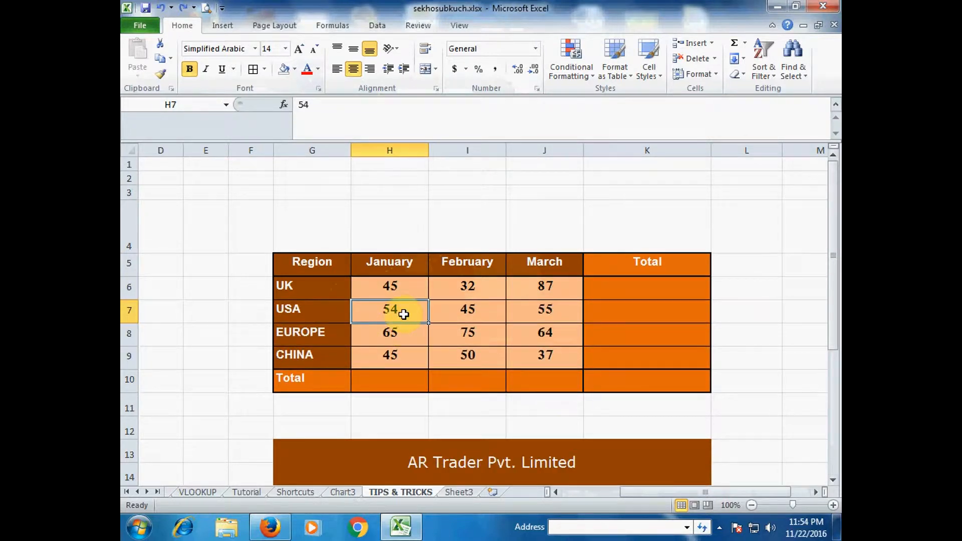
Extend a selection from the Region header to the end of its column (G5:G10), and clear that selection
left_click_drag(661, 494, 588, 492)
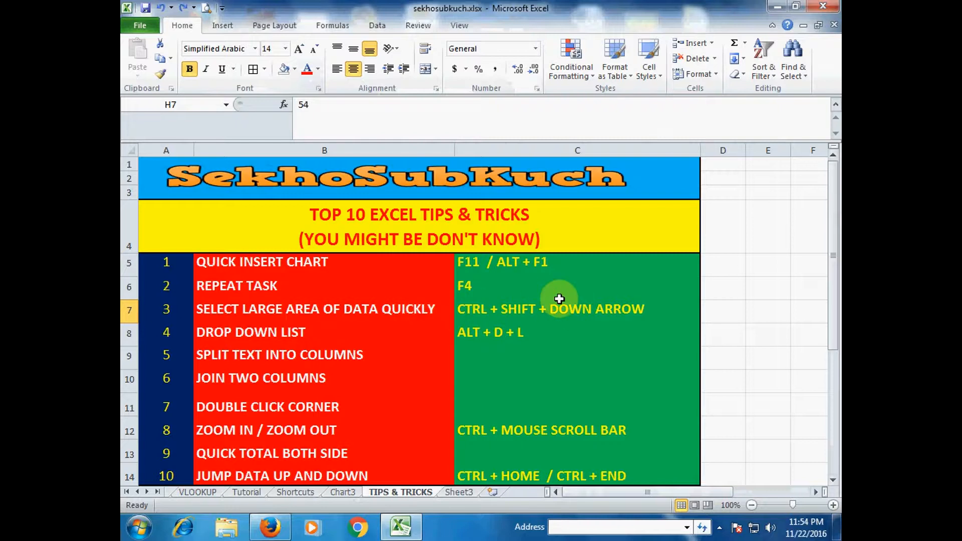
left_click_drag(635, 493, 711, 493)
left_click(256, 259)
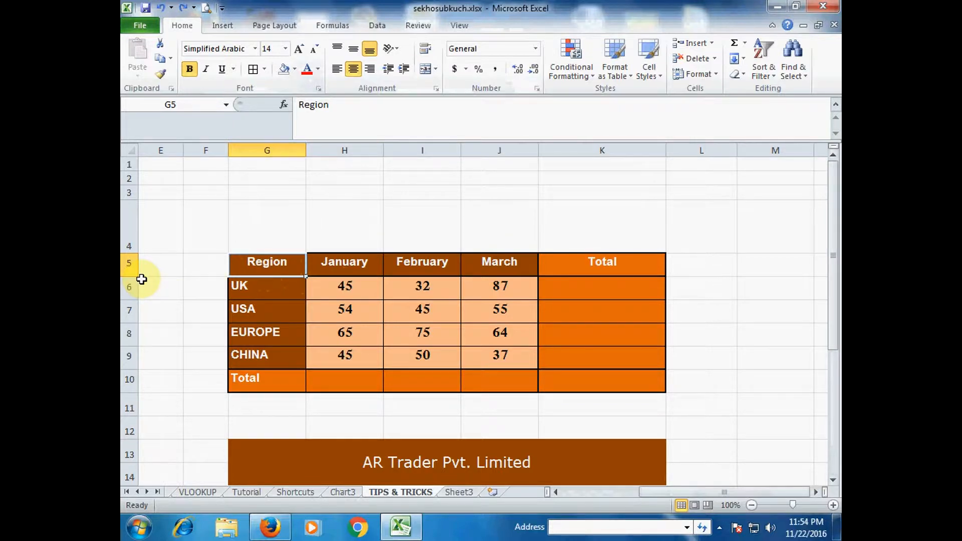
key("ctrl+shift+Down")
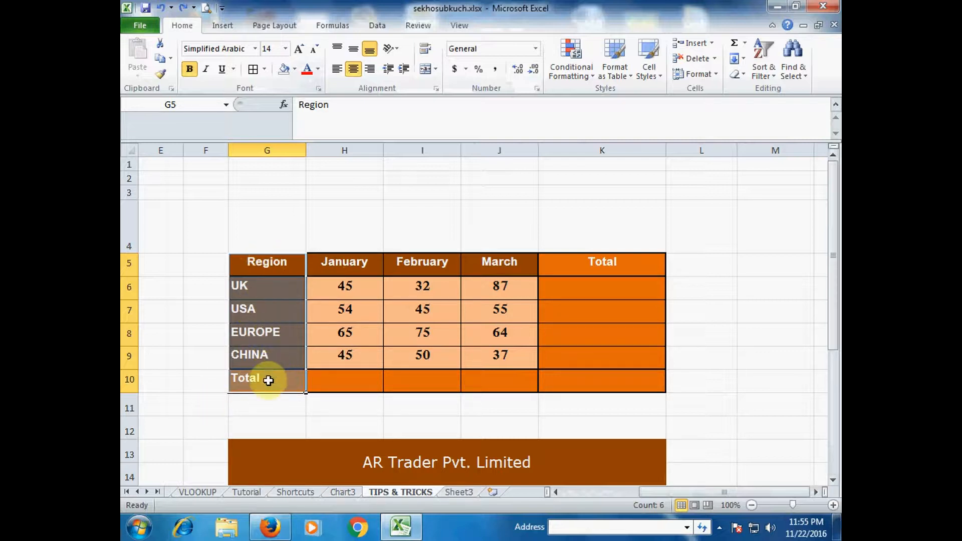
left_click(260, 413)
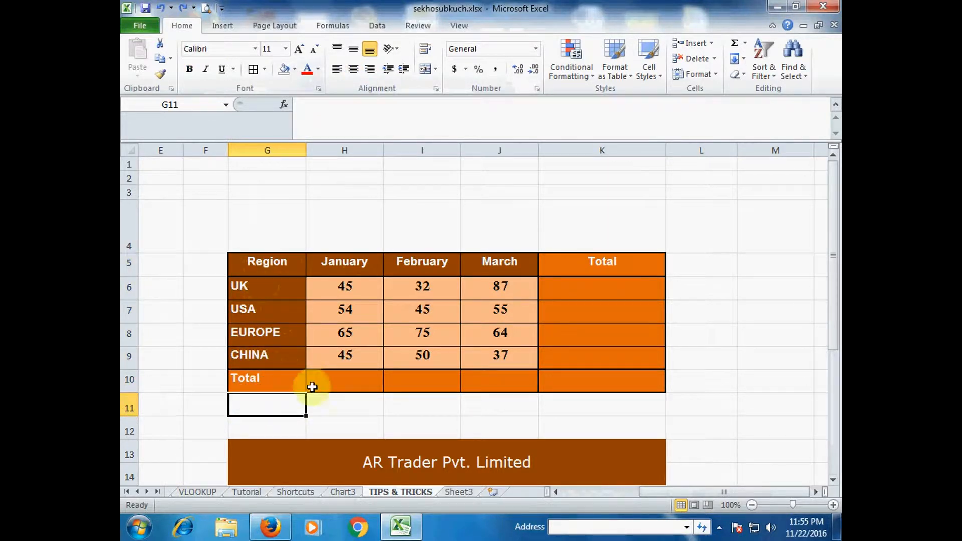
Select the Date column of the Sales Report from its header (G16:G20), and likewise the Emp No. column of the employee table (G30:G38)
scroll(315, 385, "down", 3)
left_click(278, 295)
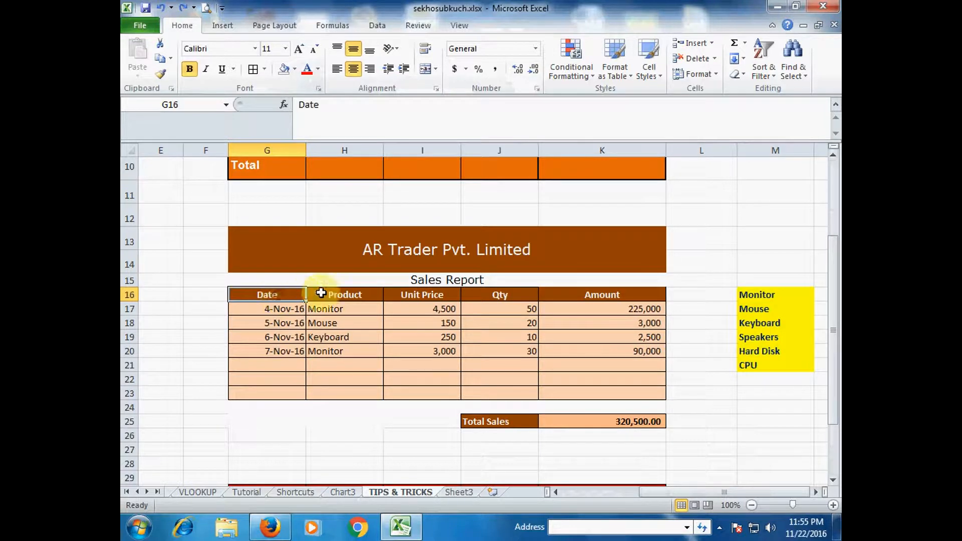
key("ctrl+shift+Down")
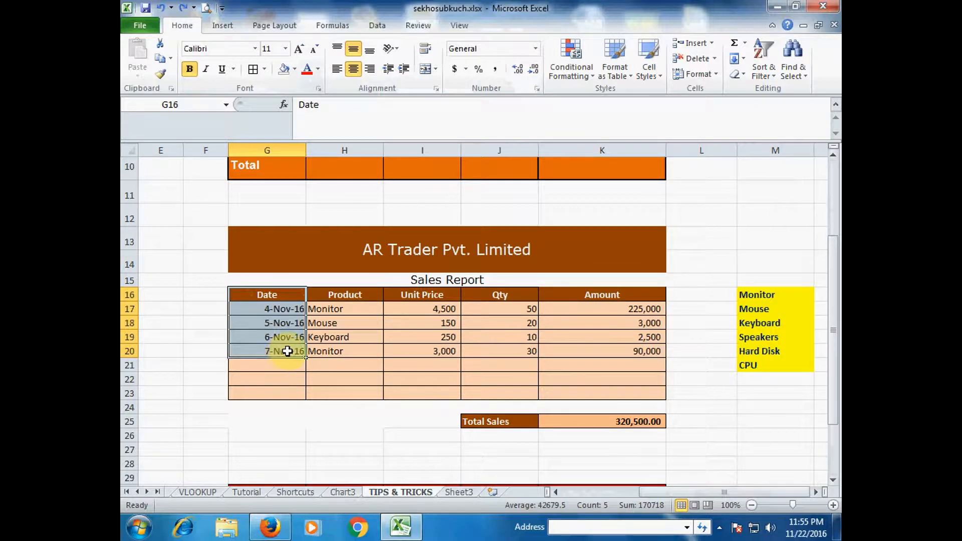
scroll(287, 351, "down", 4)
left_click(273, 279)
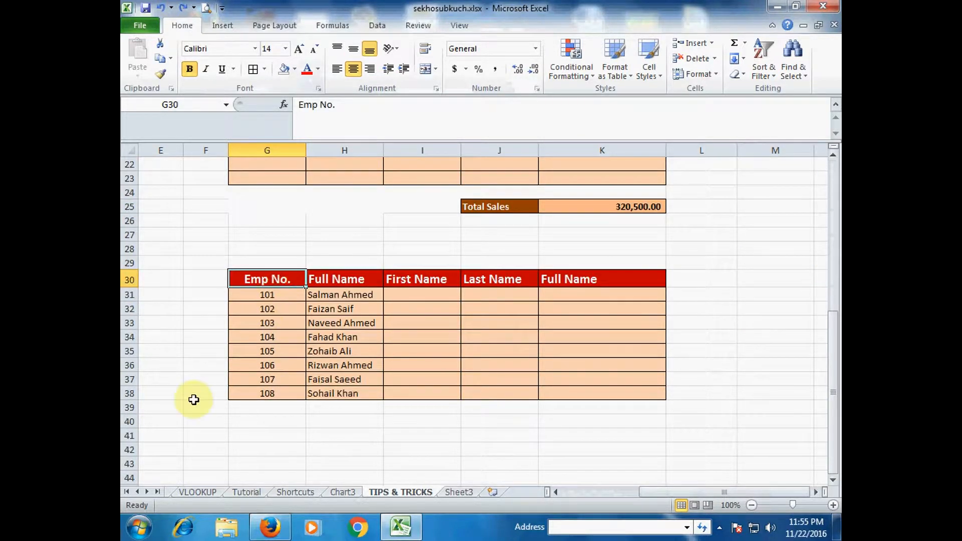
key("ctrl+shift+Down")
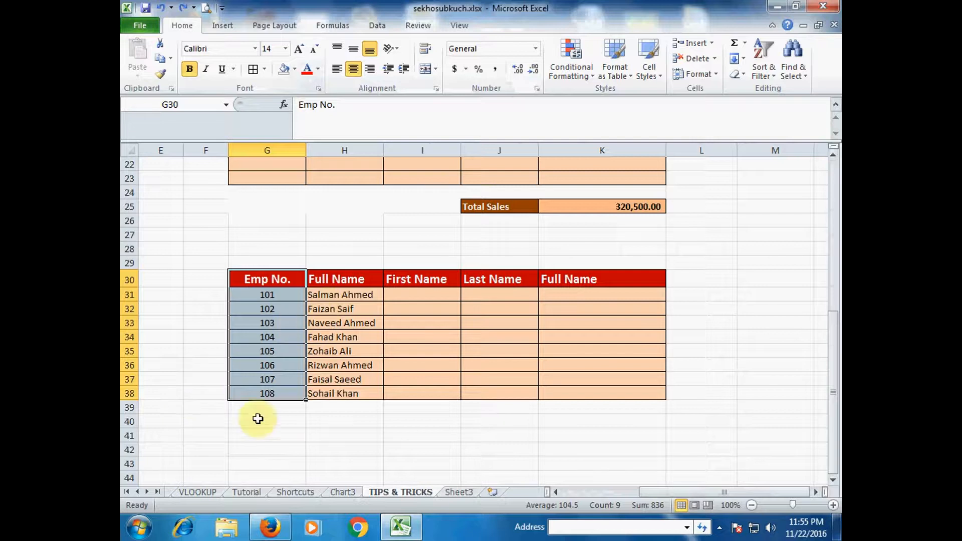
Select the whole employee table (G30:K38) by extending from the Emp No. header across and down
left_click(275, 279)
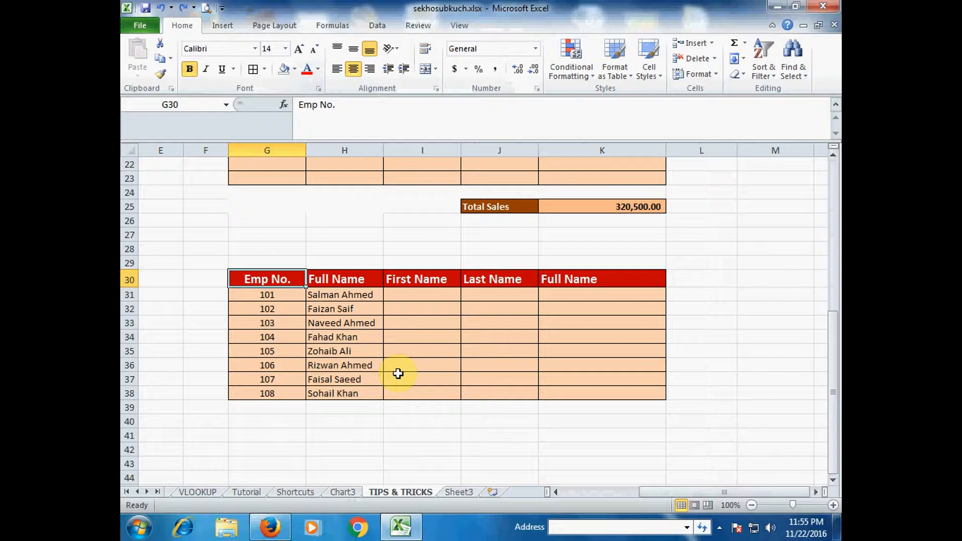
key("ctrl+shift+Right")
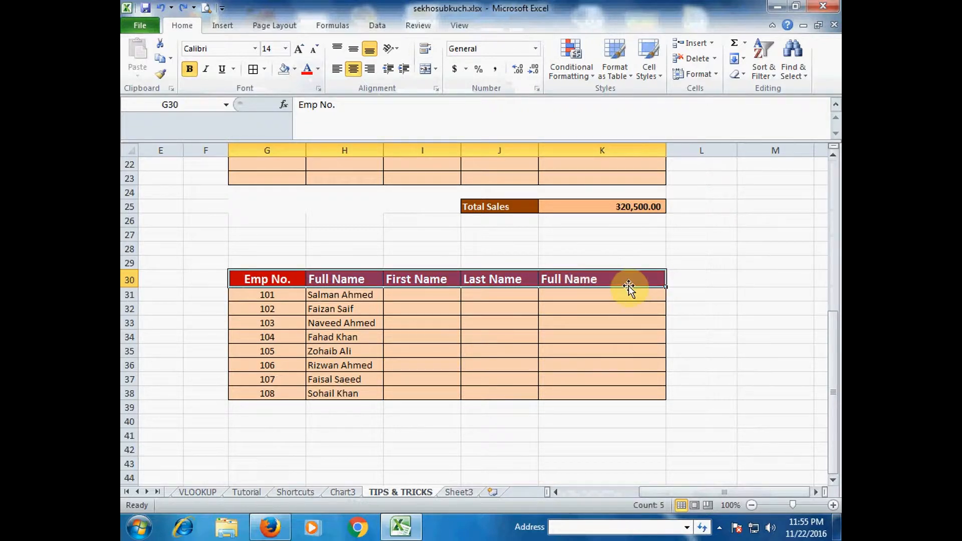
key("ctrl+shift+Down")
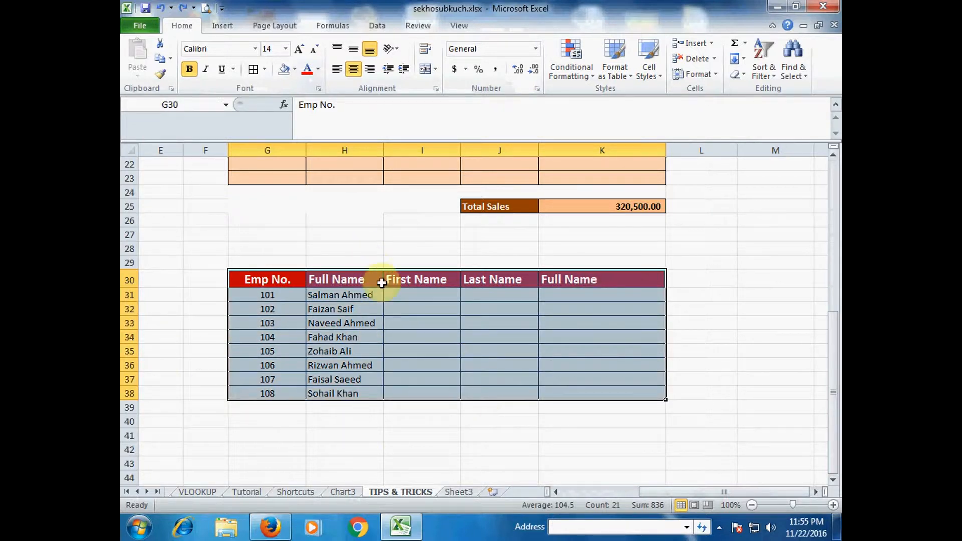
Review the drop-down list tip in the tips table and select the first empty Product cell (H21) of the Sales Report
scroll(483, 314, "up", 7)
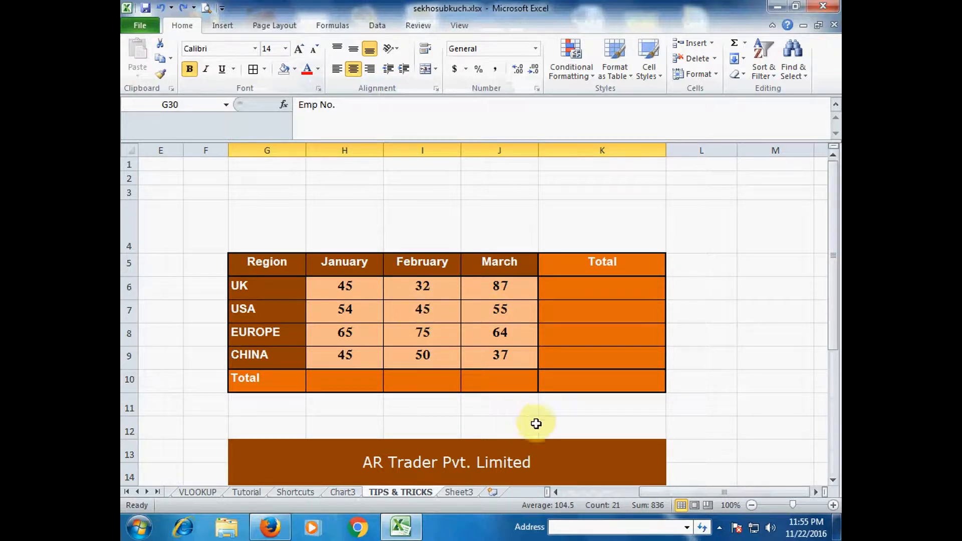
left_click_drag(706, 491, 616, 491)
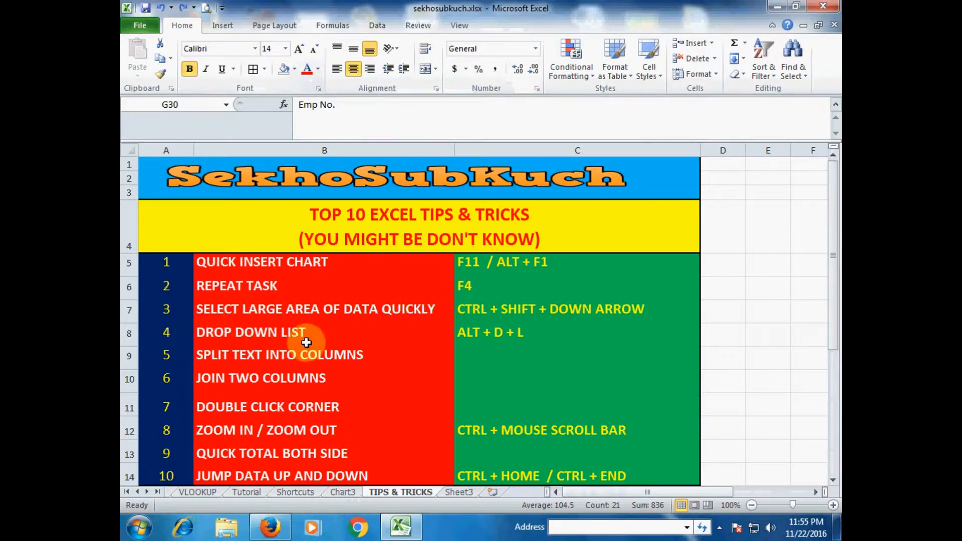
left_click_drag(642, 492, 711, 488)
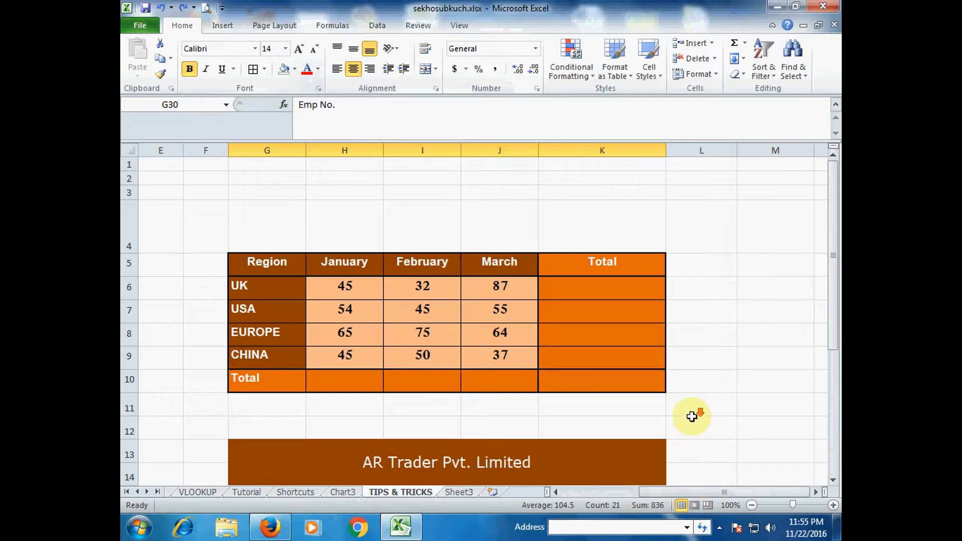
scroll(691, 417, "down", 5)
scroll(692, 416, "up", 2)
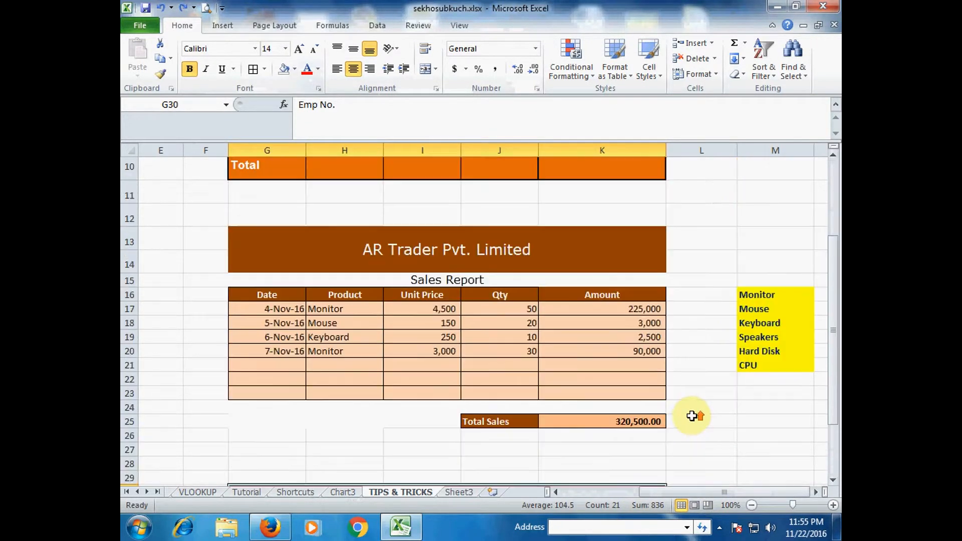
left_click(330, 365)
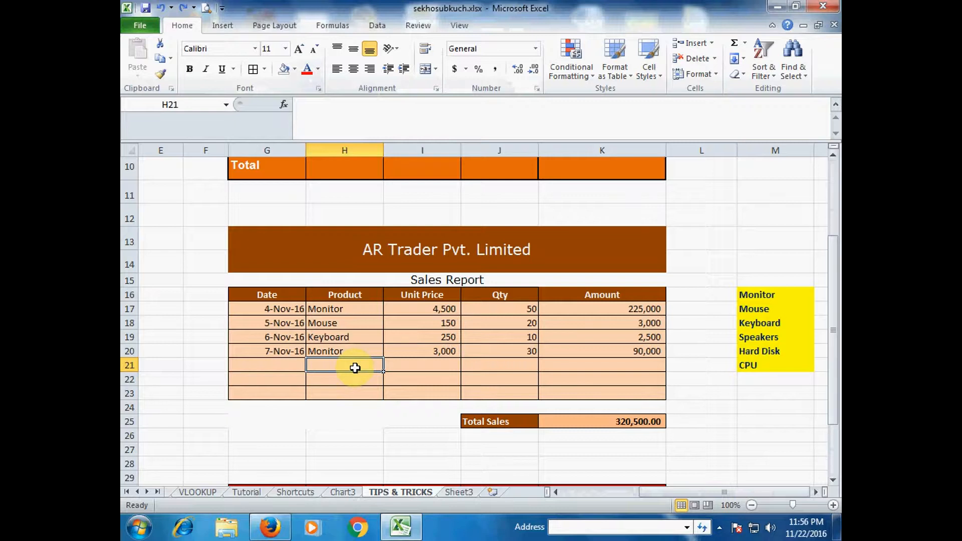
left_click_drag(687, 494, 537, 481)
scroll(510, 427, "up", 3)
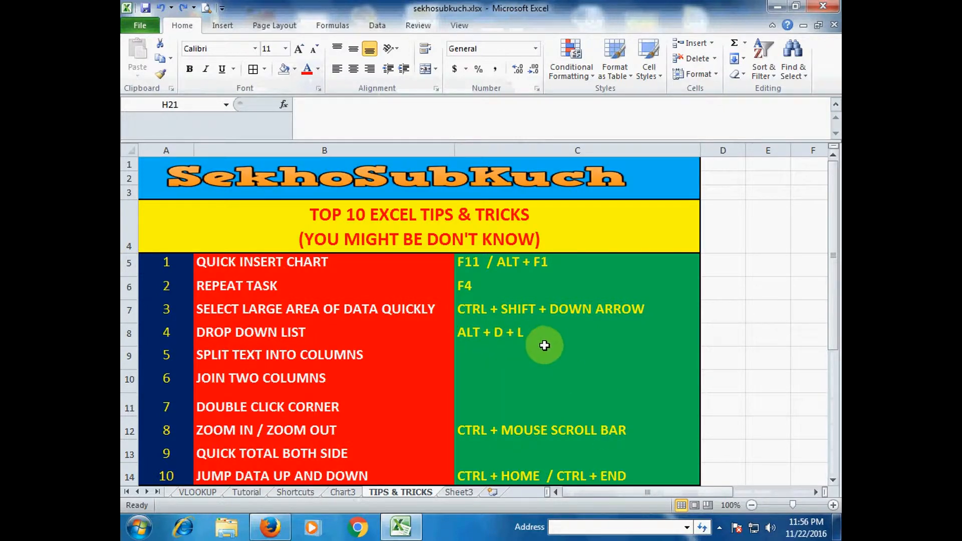
left_click_drag(678, 493, 741, 493)
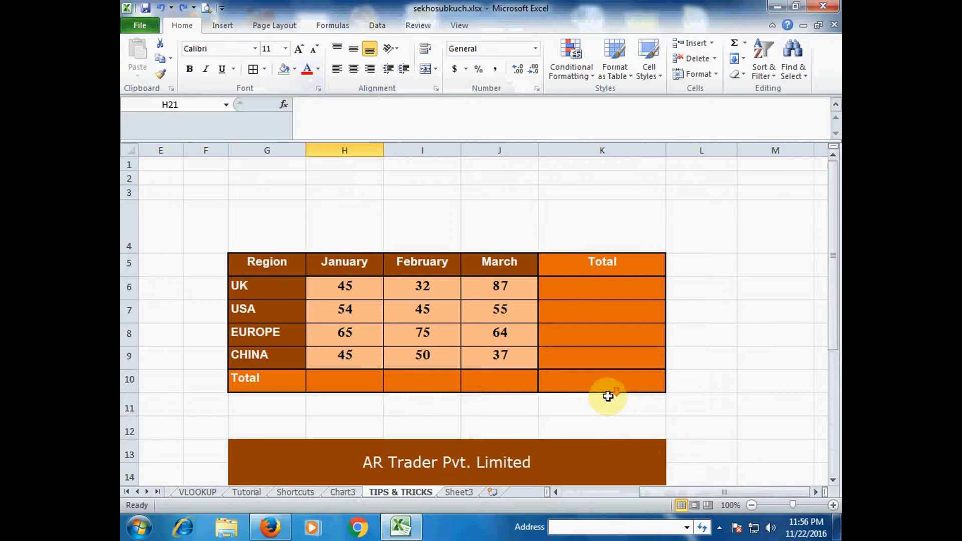
scroll(608, 396, "down", 3)
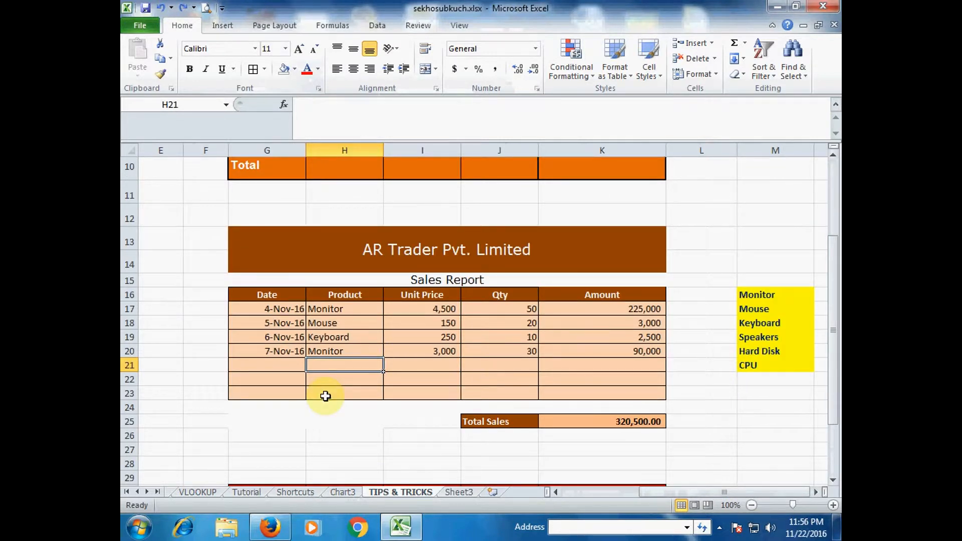
Add data validation to cell H21 that allows a List with the product names in =$M$16:$M$21 as its source
key("alt")
key("d")
key("l")
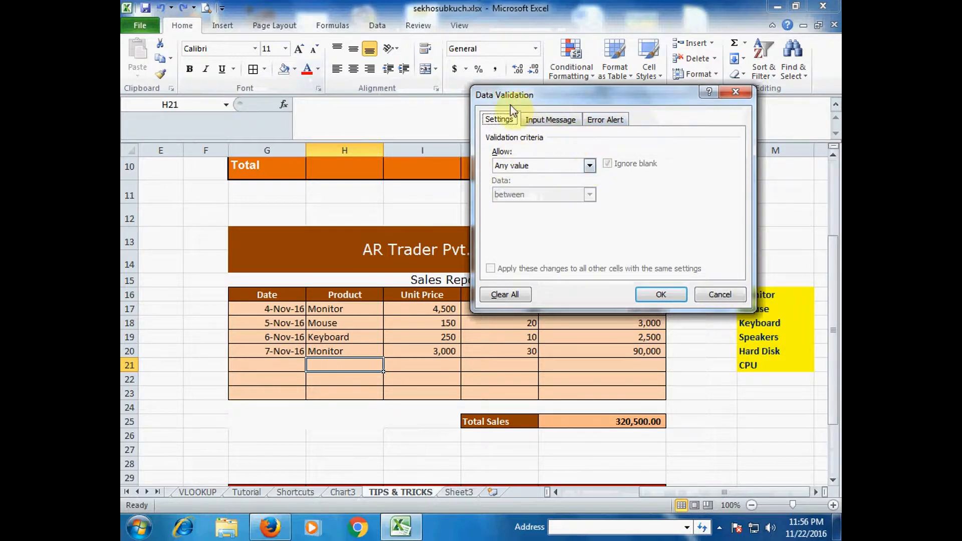
left_click(589, 165)
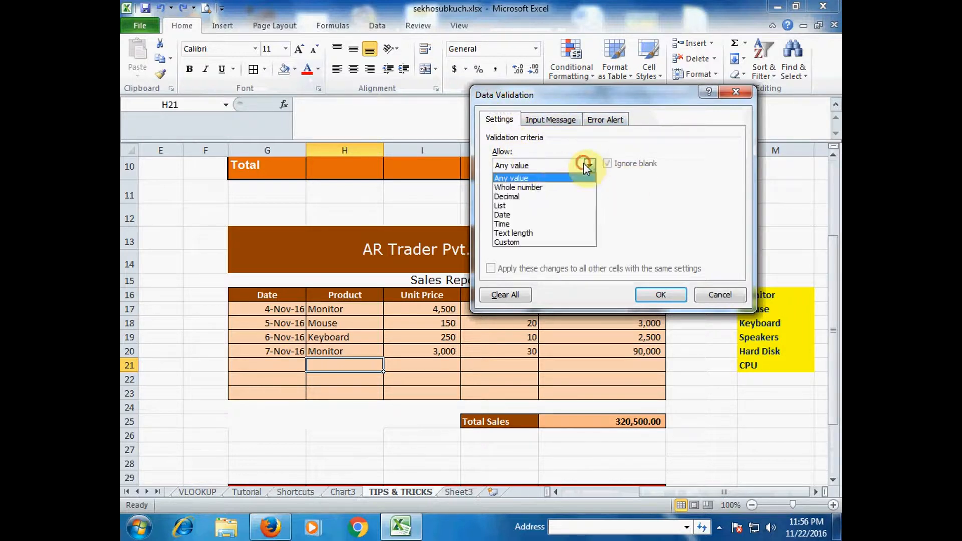
left_click(518, 204)
left_click(665, 222)
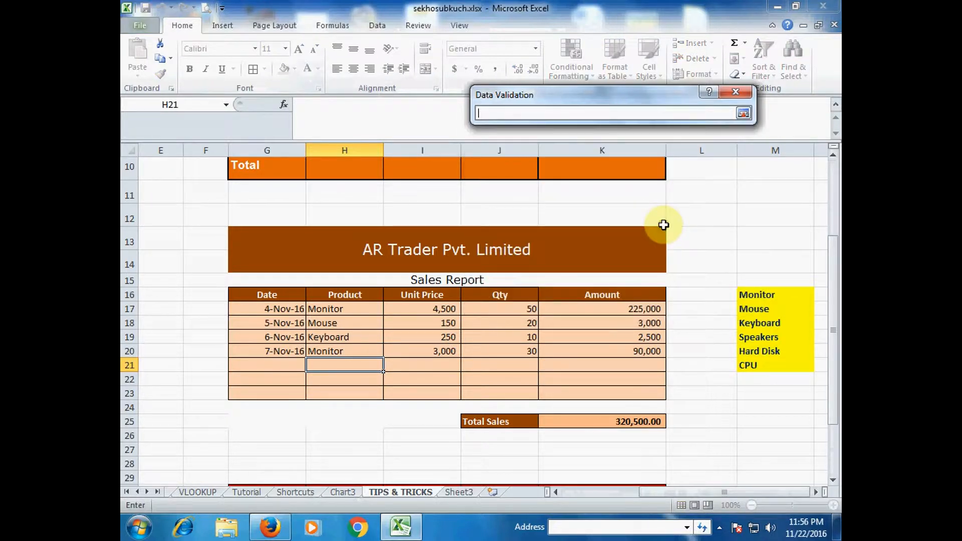
left_click_drag(740, 295, 760, 362)
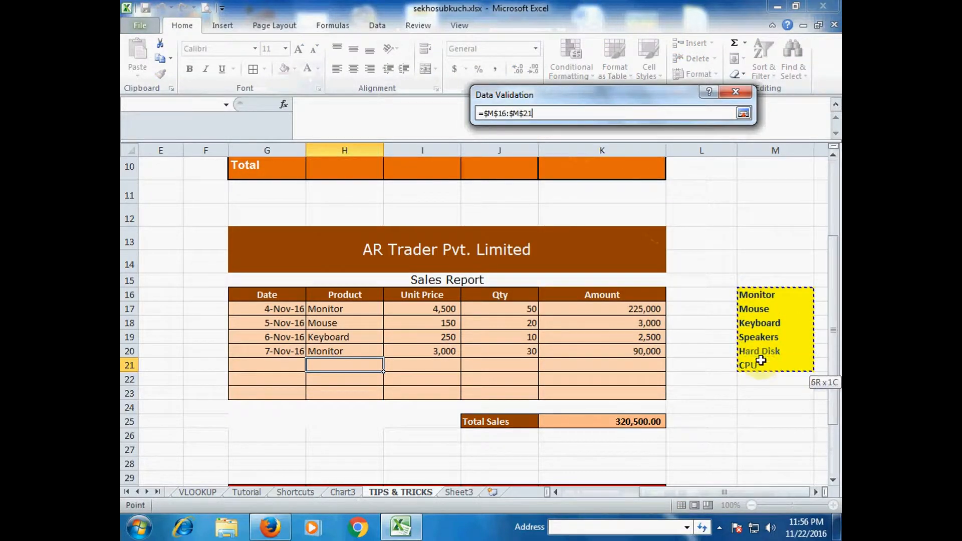
left_click(743, 114)
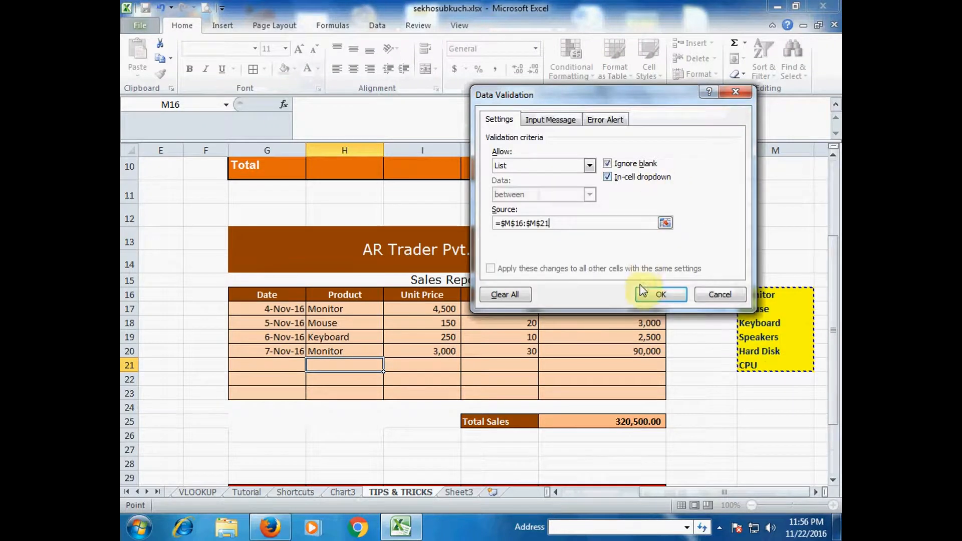
left_click(650, 292)
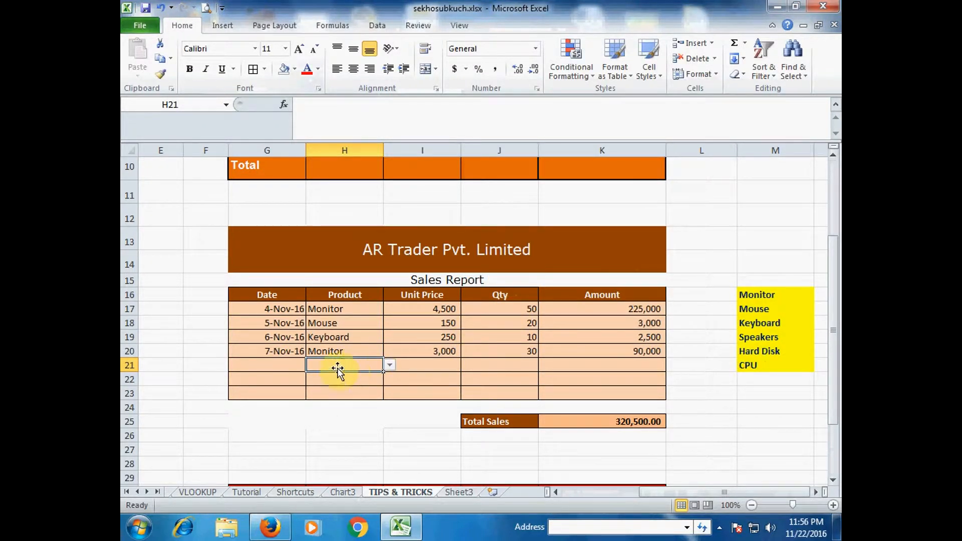
Choose Keyboard from the drop-down list in cell H21 and keep that cell selected
left_click(389, 365)
left_click(327, 396)
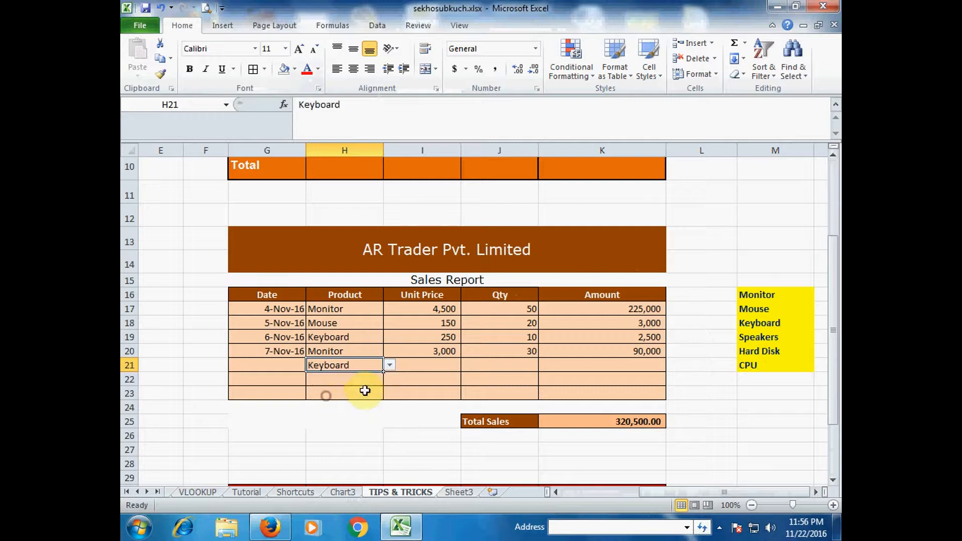
left_click(354, 382)
left_click(362, 368)
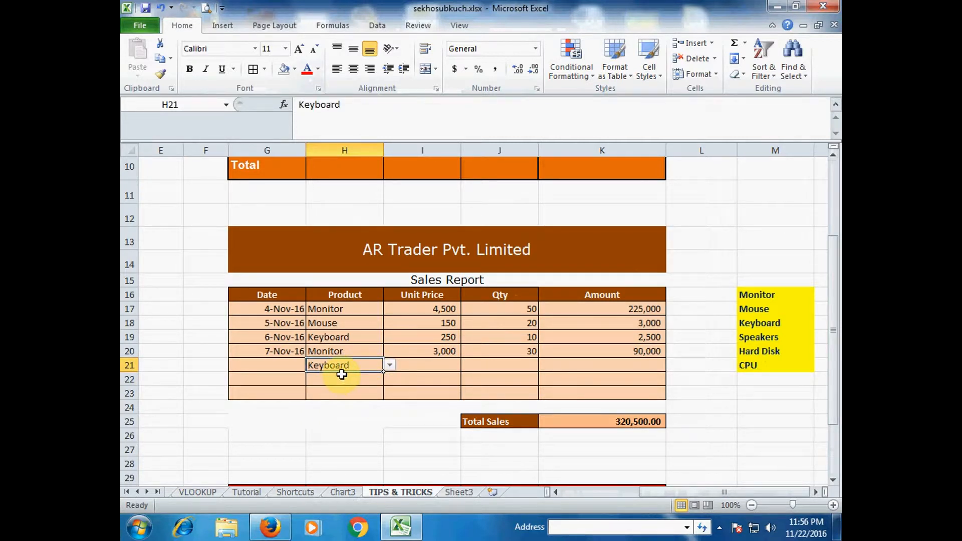
Copy the drop-down cell H21 to H22 and choose Hard Disk from the list there
key("ctrl+c")
left_click(346, 379)
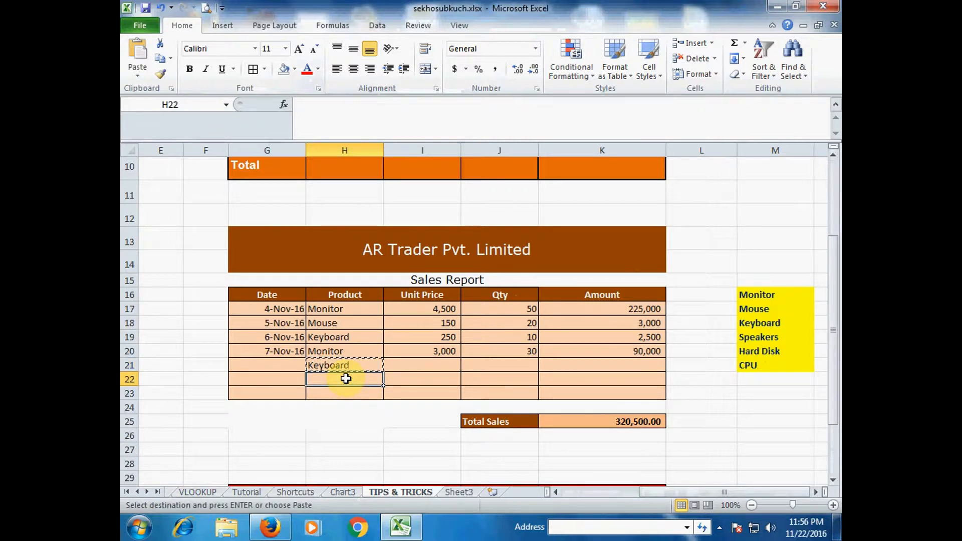
key("ctrl+v")
left_click(389, 380)
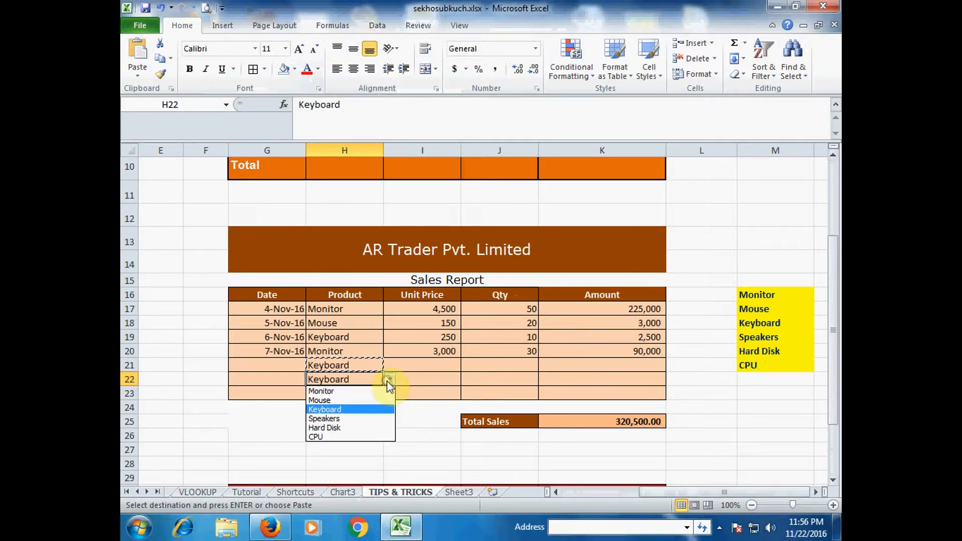
left_click(321, 429)
left_click(343, 396)
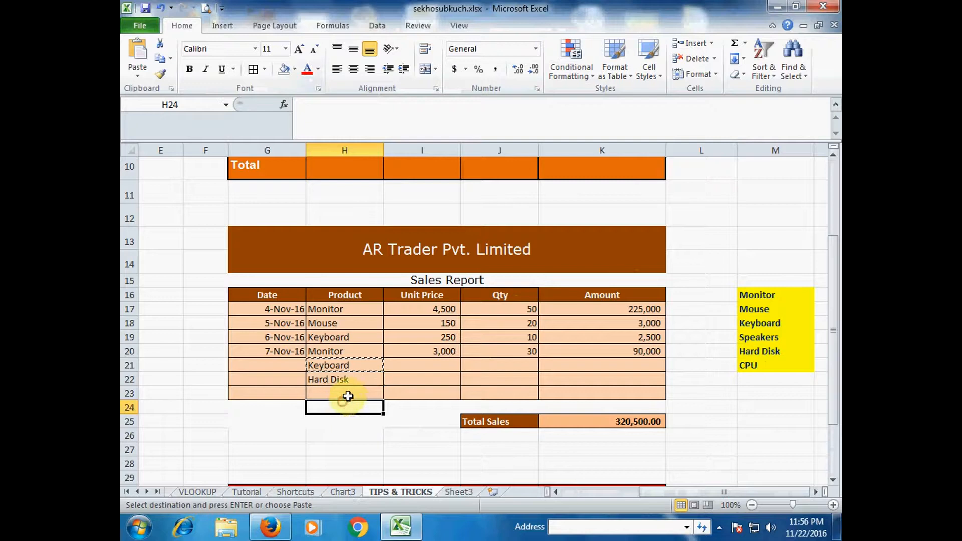
Fill the drop-down cell H22 down to H23 and choose Mouse from the list there
left_click(362, 382)
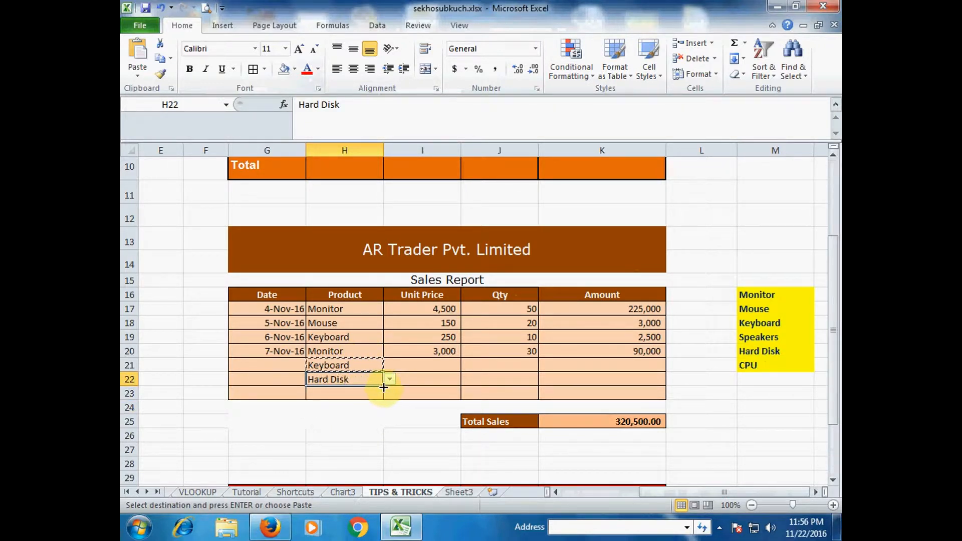
left_click_drag(383, 388, 369, 398)
left_click(360, 396)
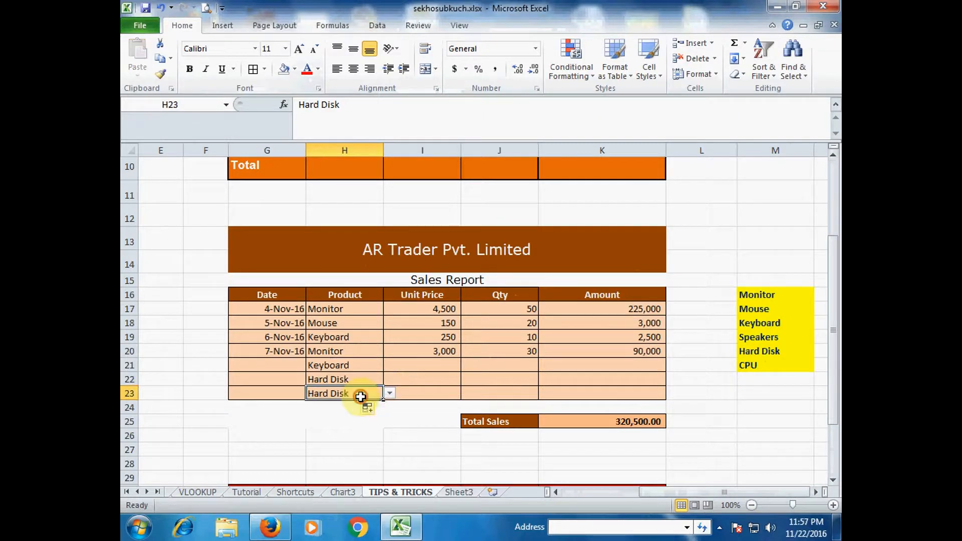
left_click(390, 395)
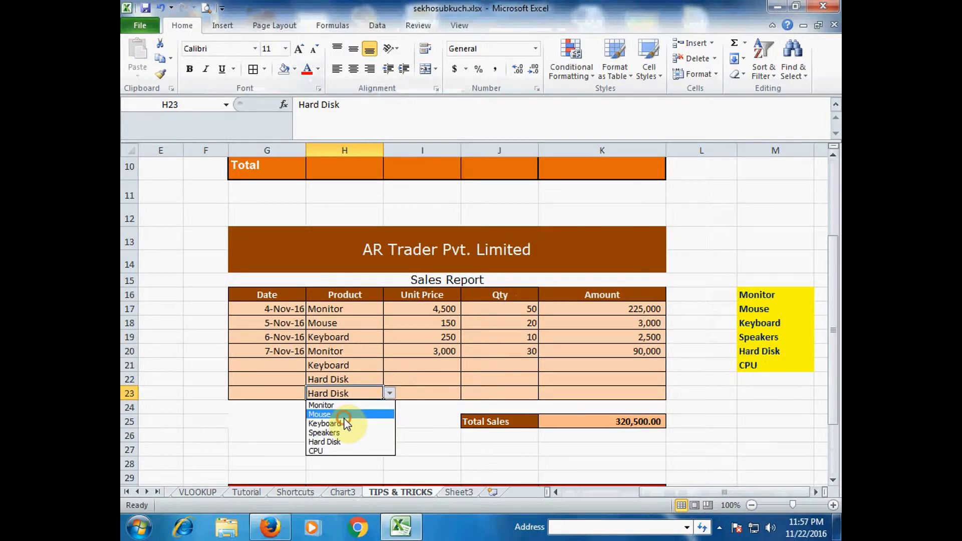
left_click(344, 415)
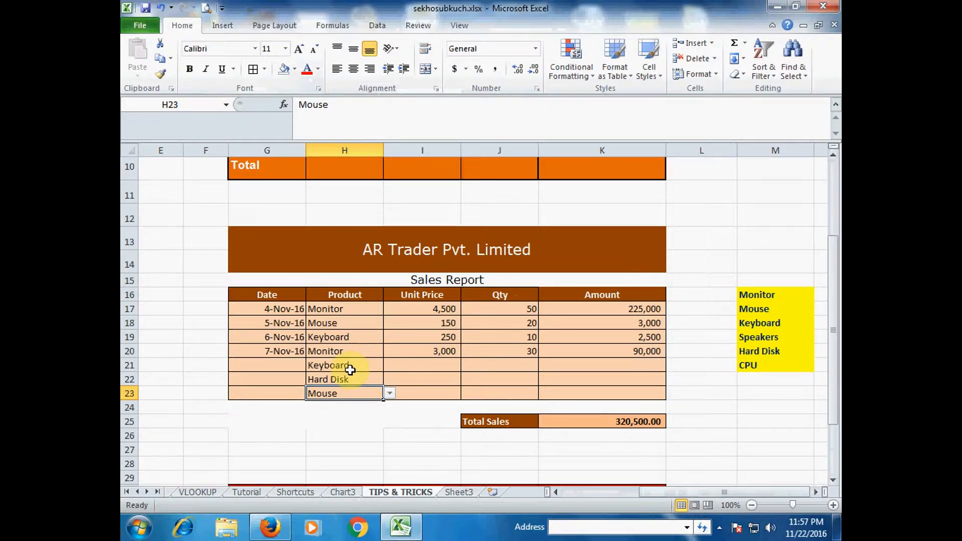
Clear the product entries in H21:H23 of the Sales Report
left_click_drag(350, 370, 350, 387)
key("Delete")
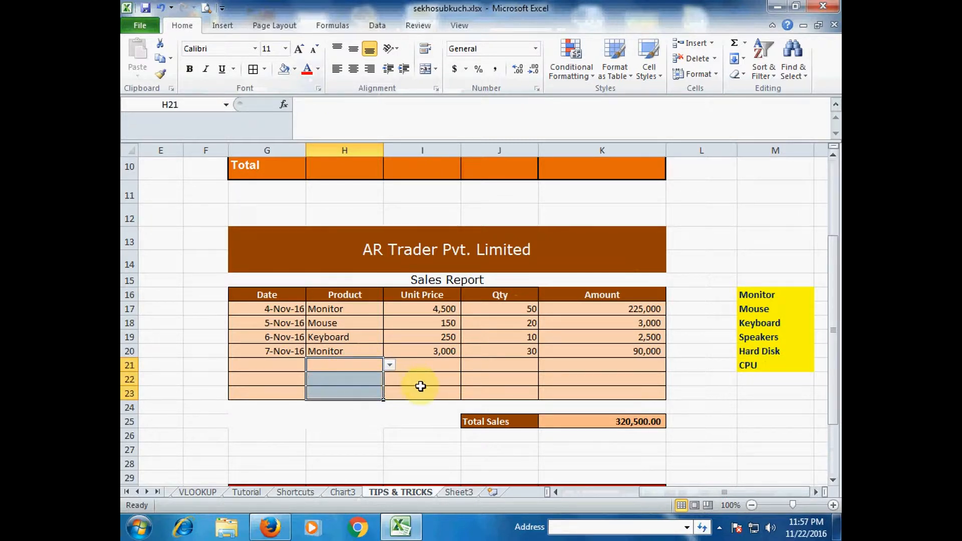
left_click(420, 386)
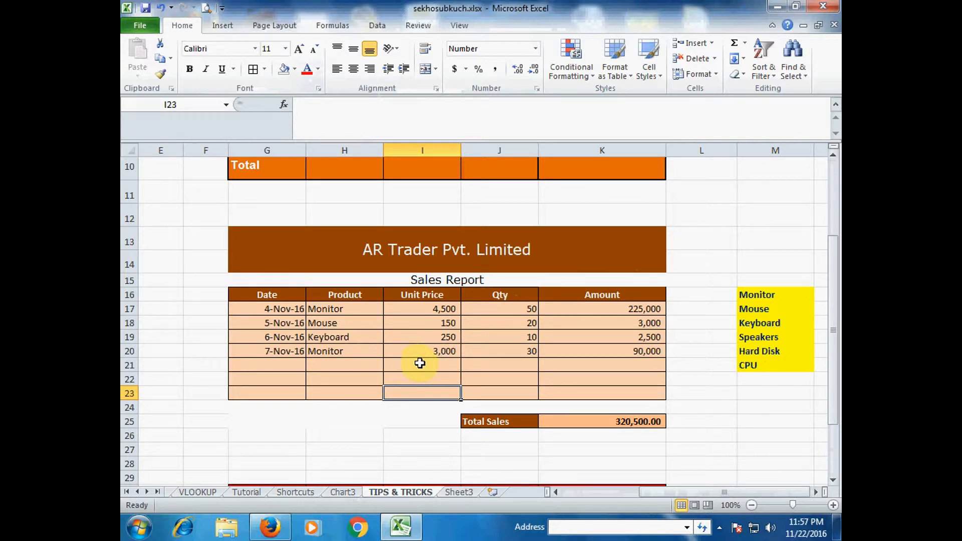
Review the tip on splitting text into columns, and examine the Full Name, First Name and Last Name cells in row 31 of the employee table
left_click_drag(681, 493, 579, 494)
scroll(419, 378, "up", 3)
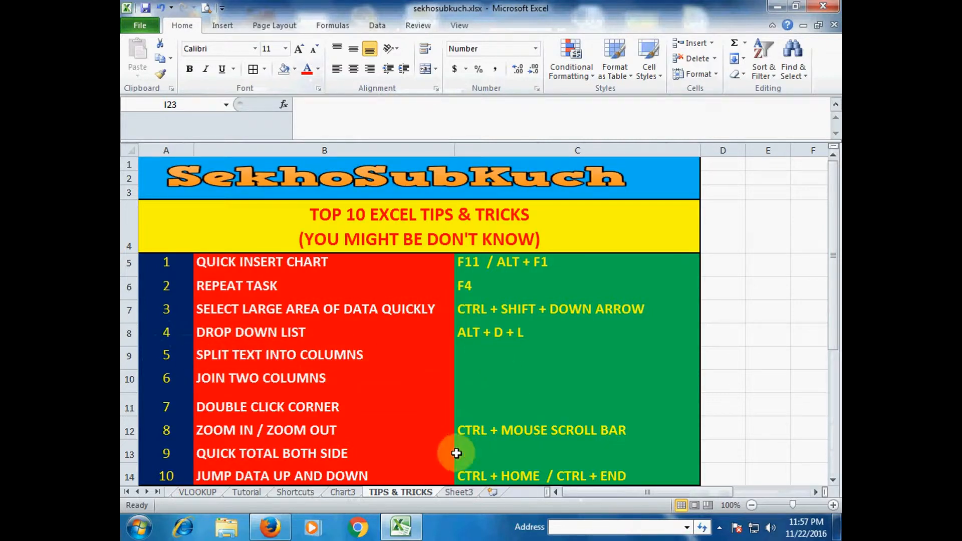
left_click_drag(591, 496, 651, 494)
scroll(616, 396, "down", 8)
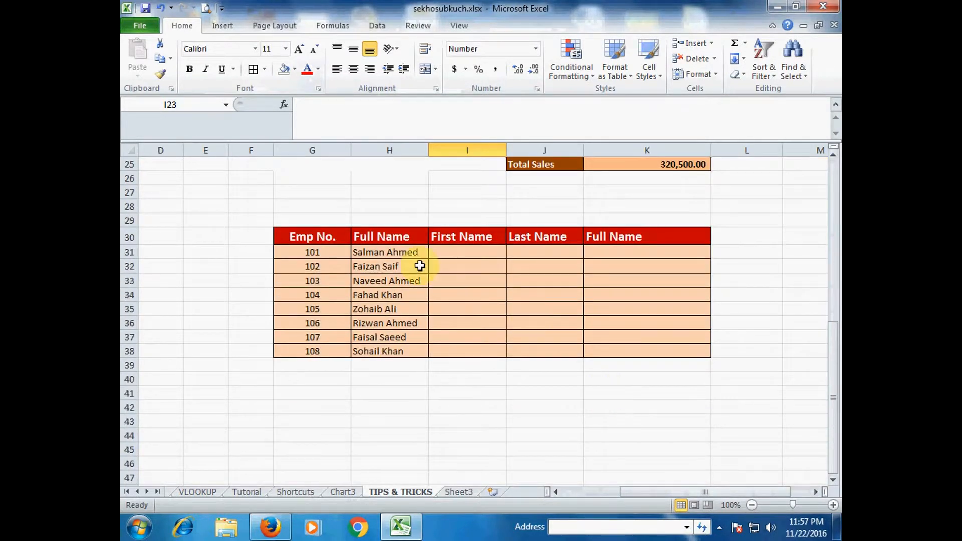
left_click(389, 252)
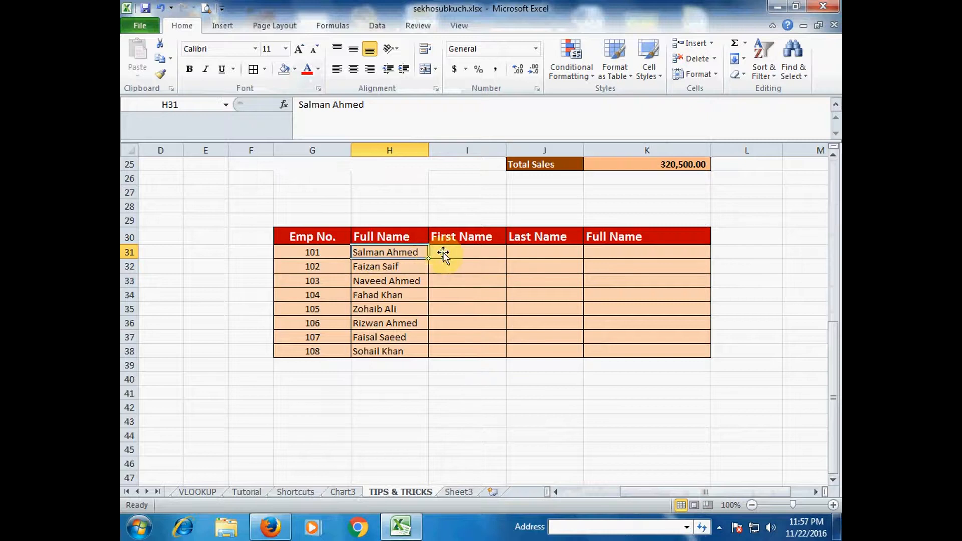
left_click(455, 253)
left_click(551, 251)
left_click(446, 254)
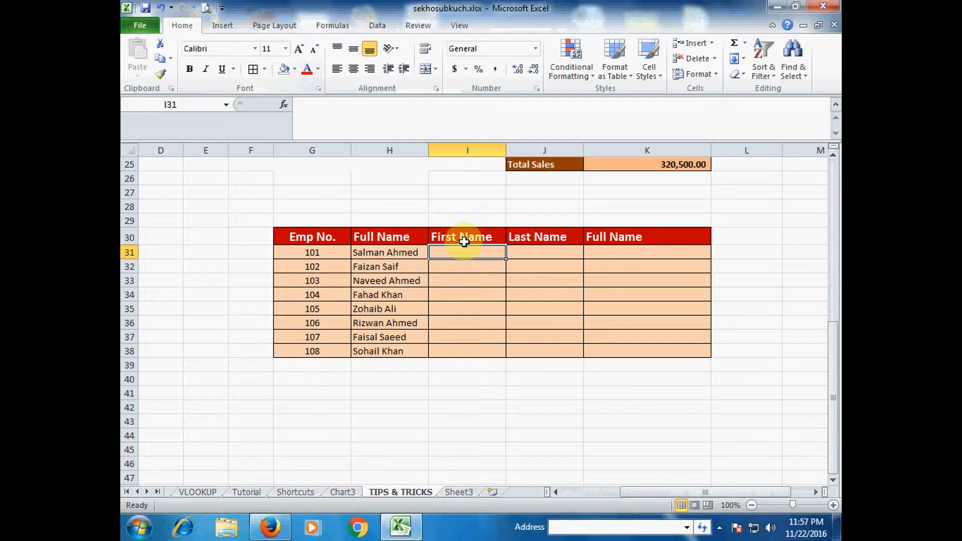
Split the full name in H31 with Text to Columns, delimited by spaces, with the destination starting at I31
left_click(378, 26)
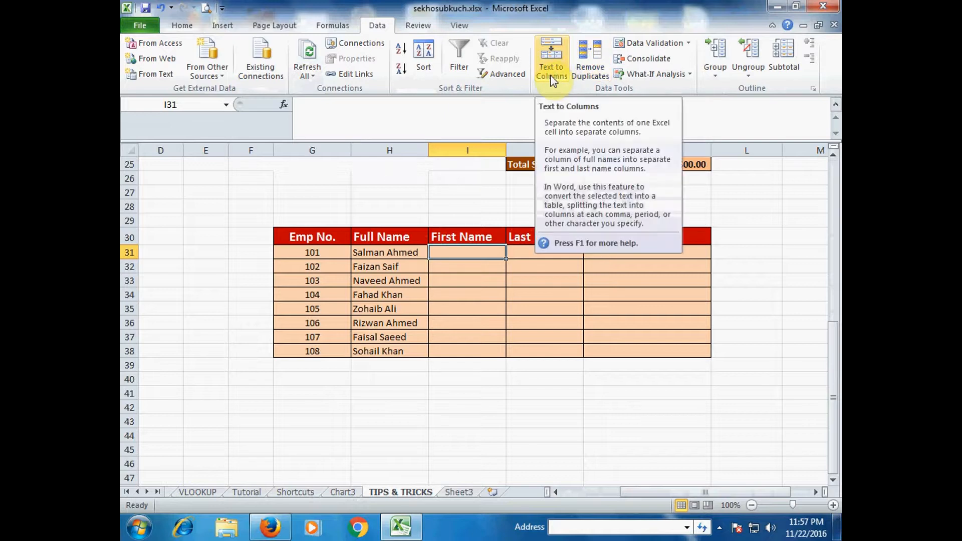
left_click(389, 252)
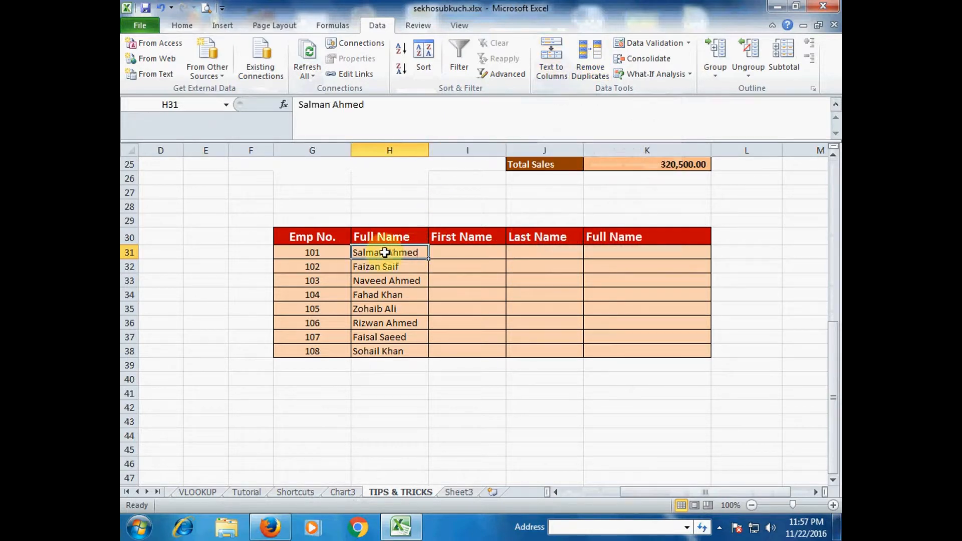
left_click(555, 70)
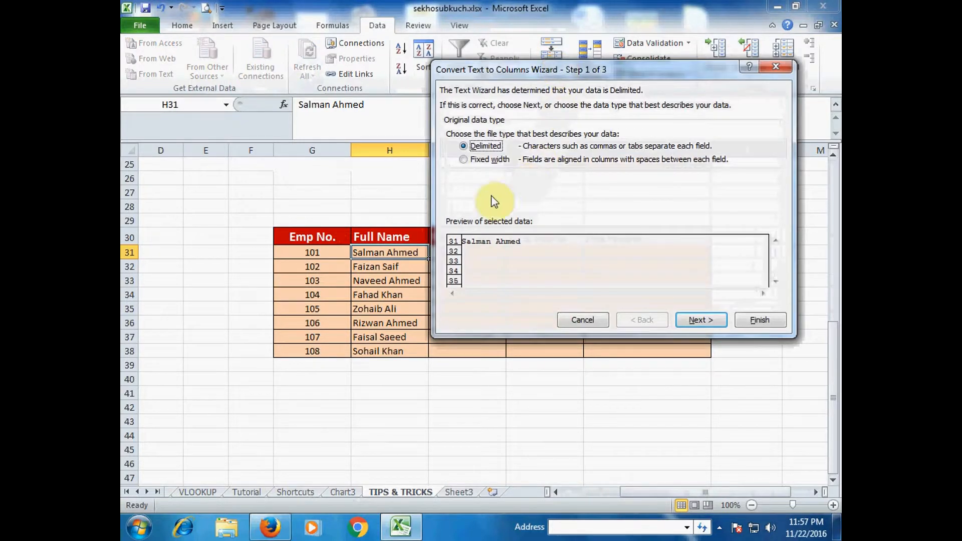
left_click(711, 323)
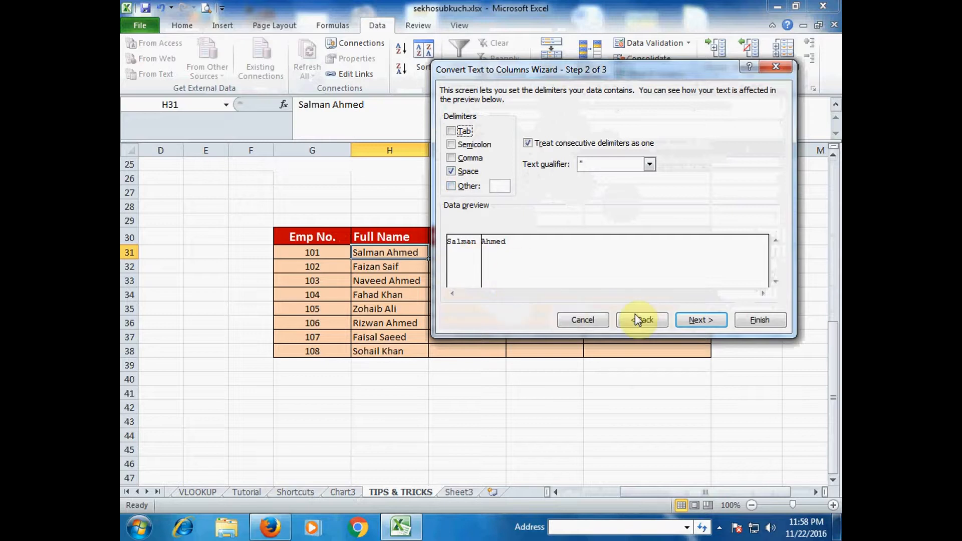
left_click(700, 319)
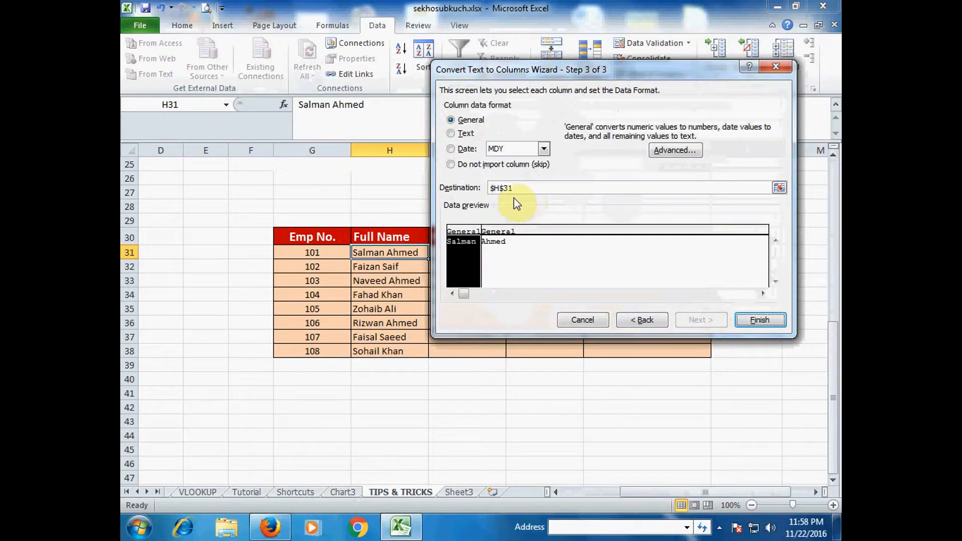
left_click(778, 187)
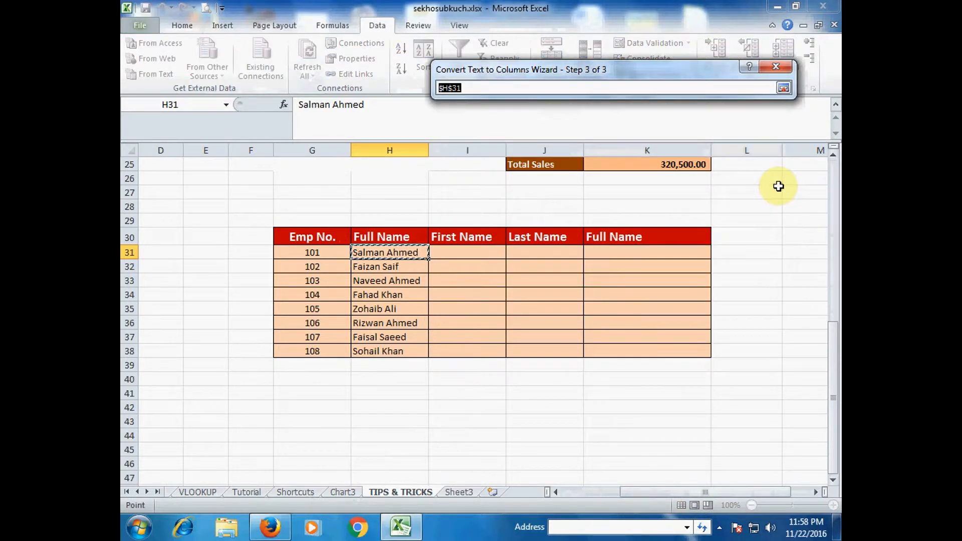
left_click(455, 254)
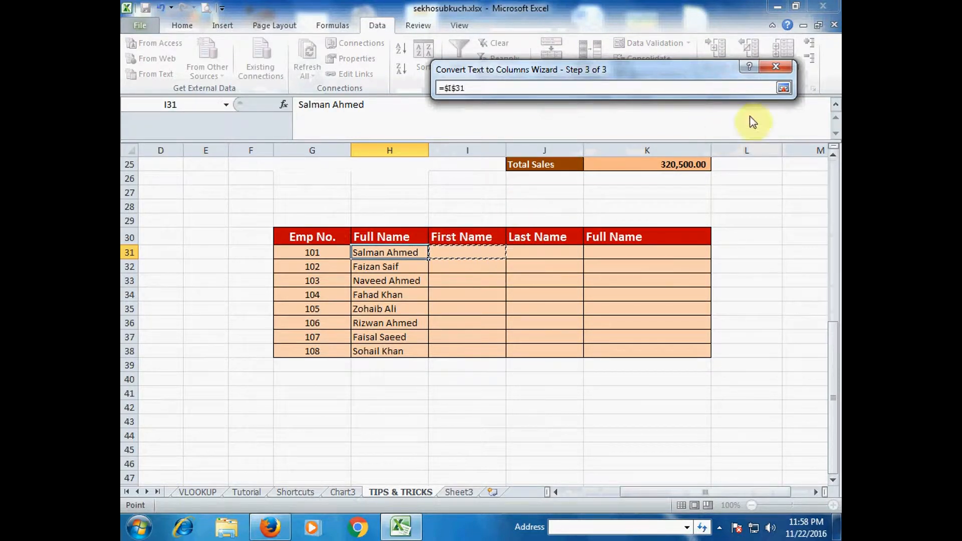
left_click(783, 87)
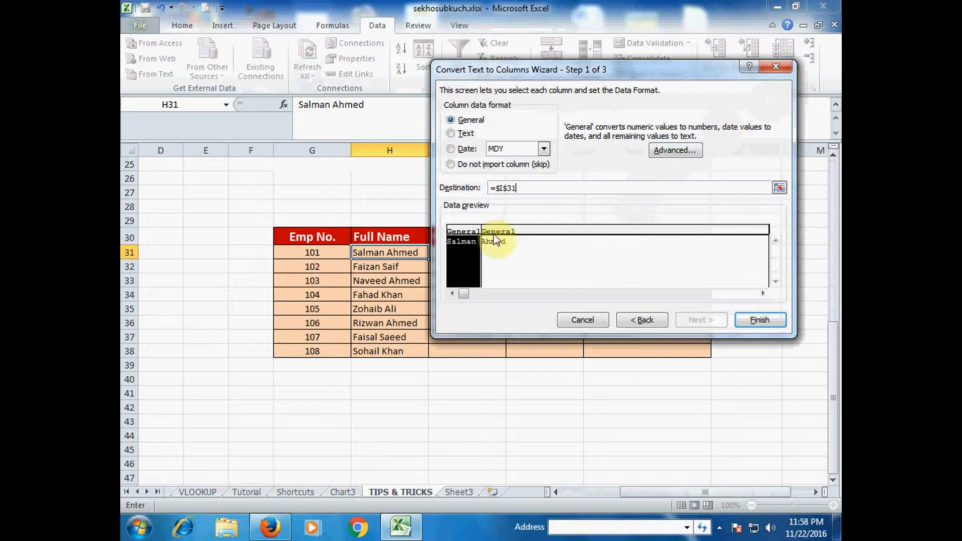
left_click(760, 319)
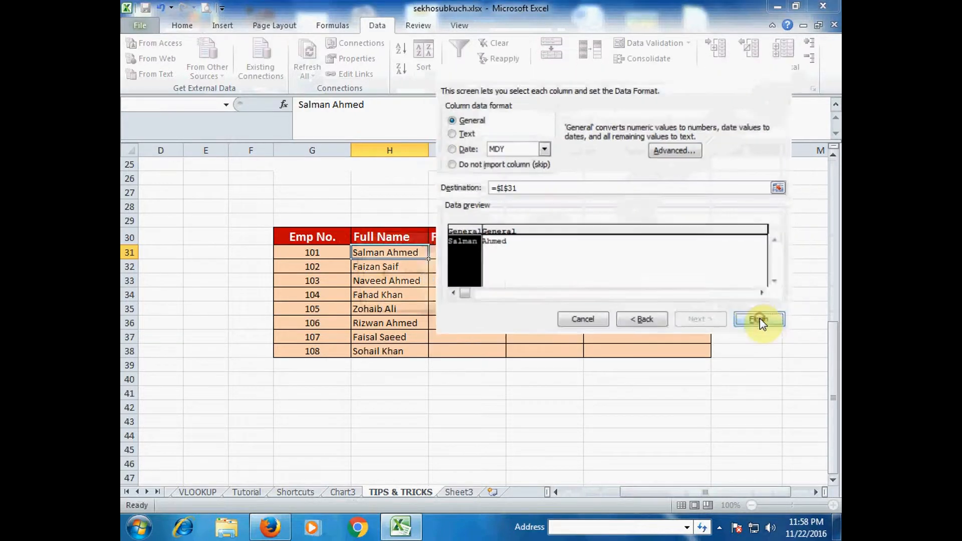
left_click(454, 298)
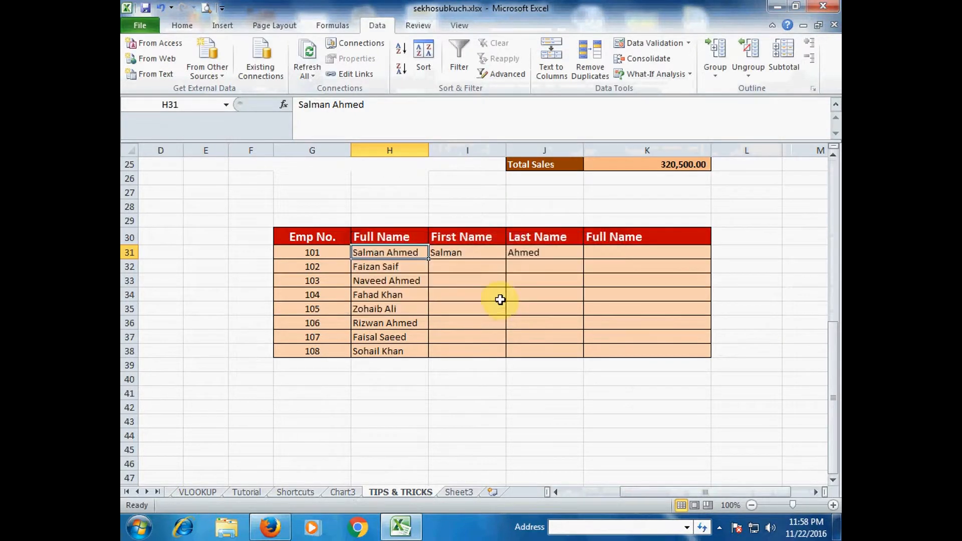
Check the split first and last names in row 31, and clear them from I31:J31
left_click(451, 252)
left_click(527, 252)
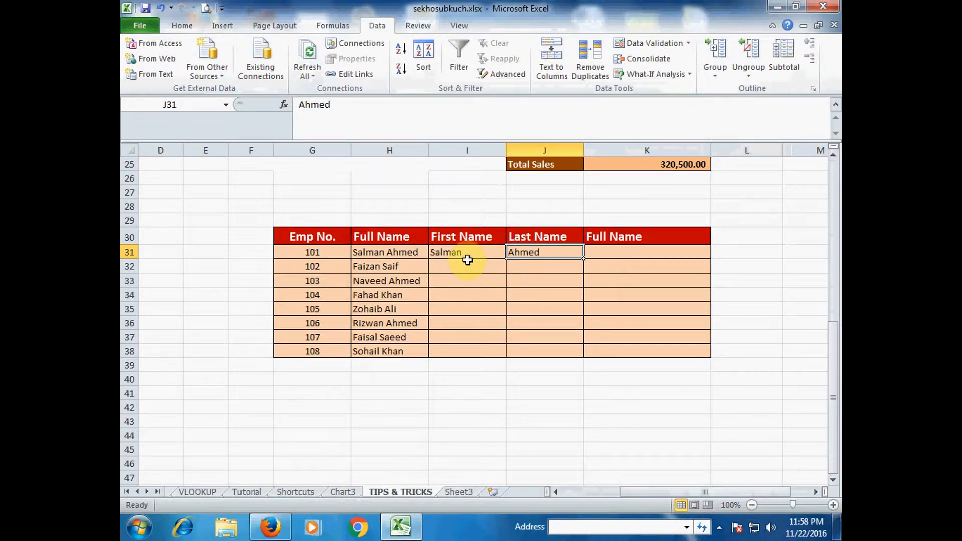
left_click(482, 253)
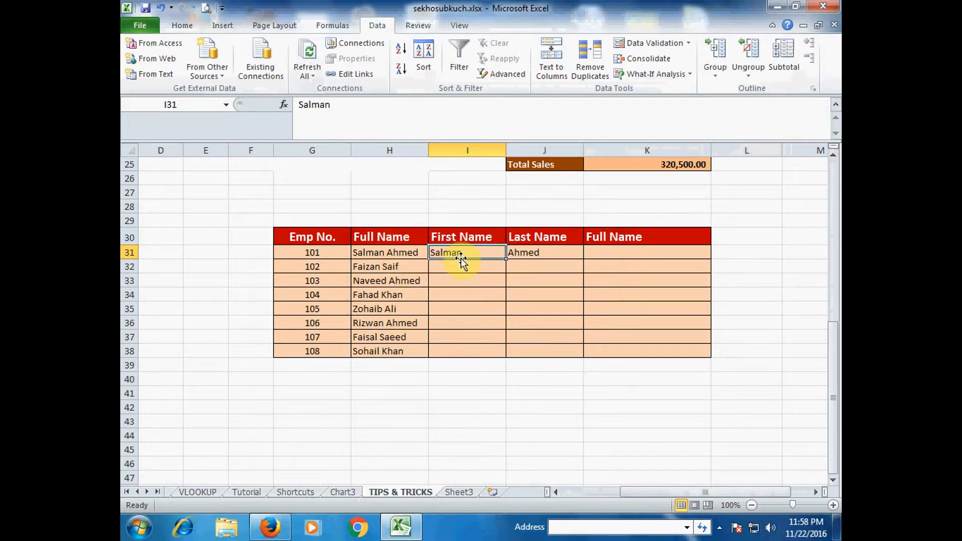
left_click_drag(504, 250, 525, 252)
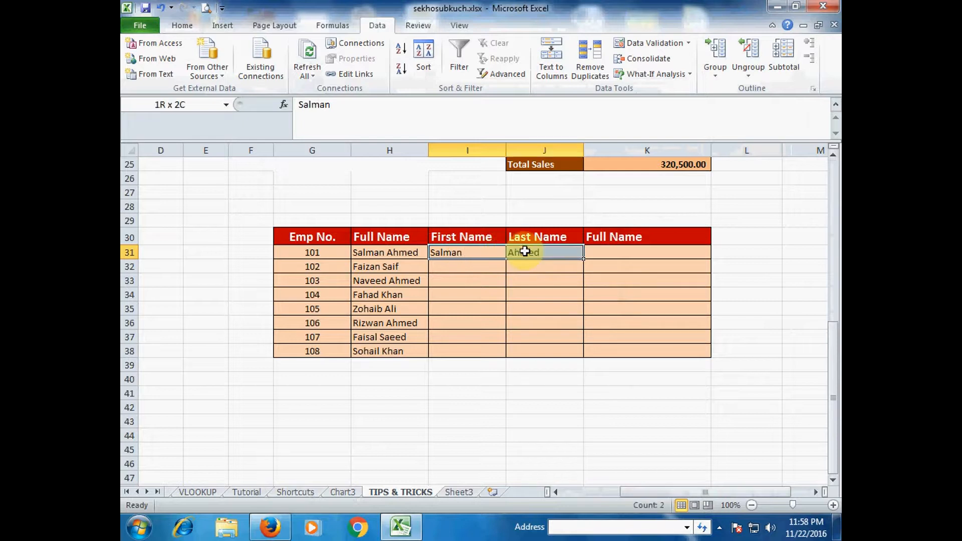
key("Delete")
Split the full names in H31:H38 at the spaces with Text to Columns, using I31:I38 as destination and replacing its contents
left_click(384, 252)
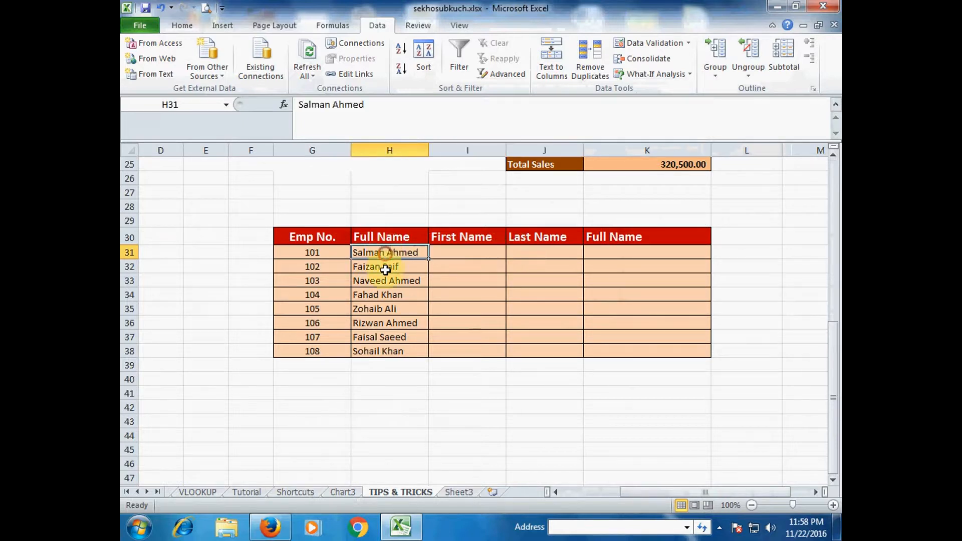
left_click_drag(385, 270, 376, 350)
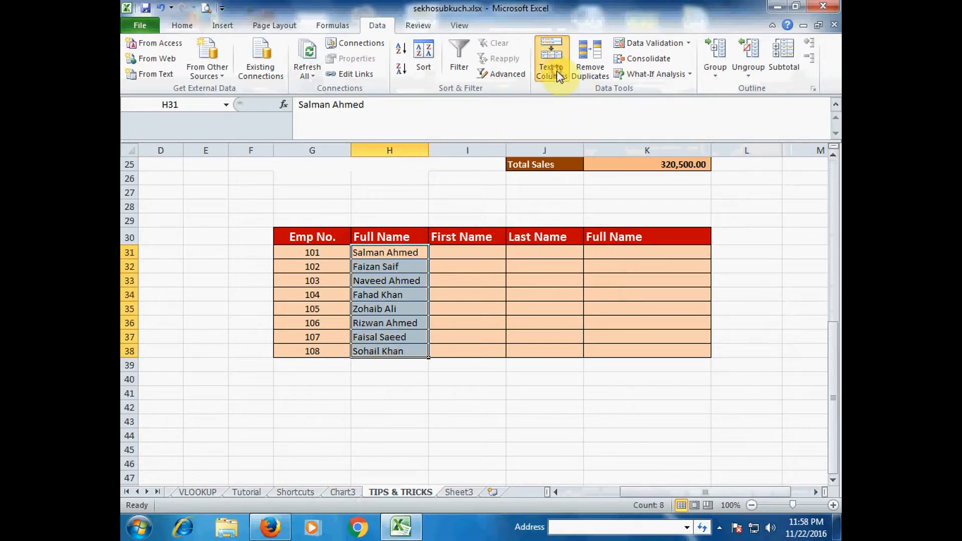
left_click(557, 71)
left_click(701, 319)
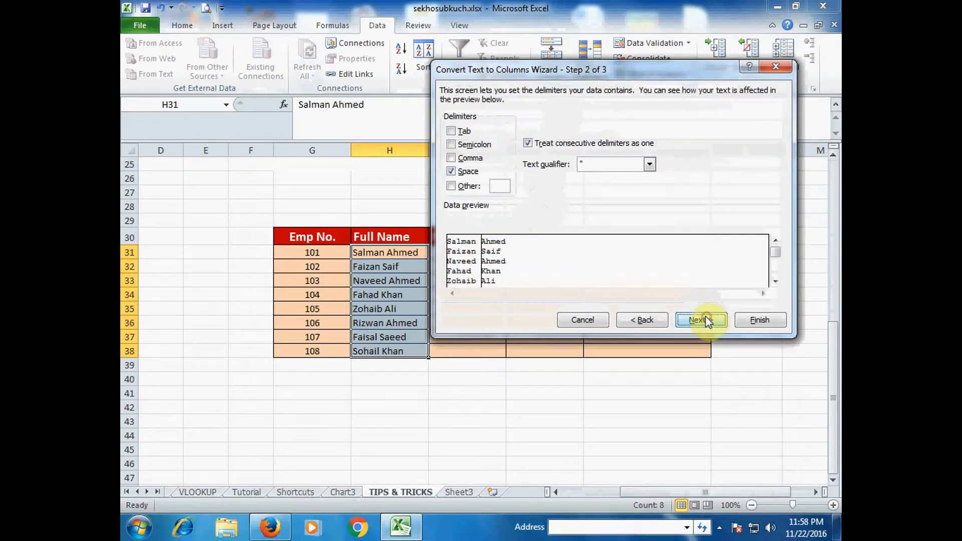
left_click(701, 319)
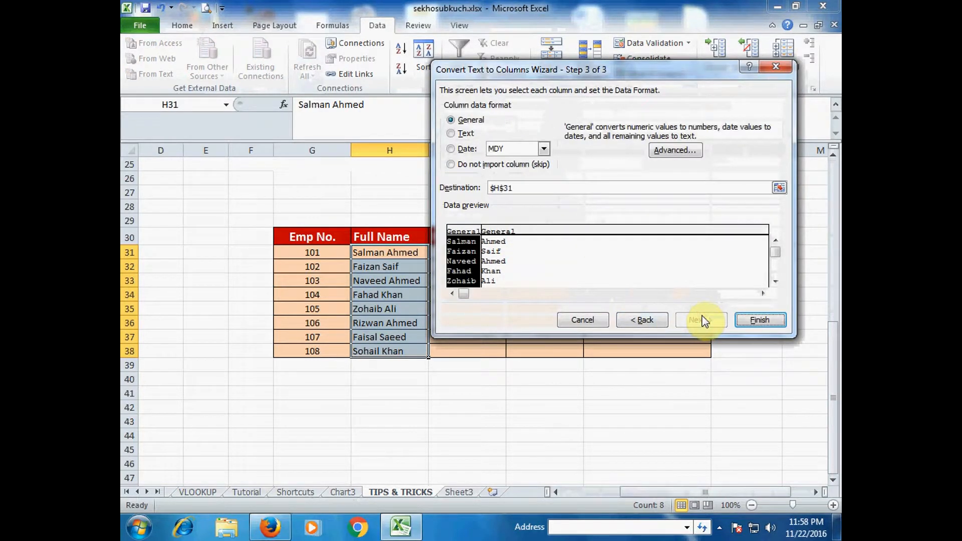
left_click(779, 188)
left_click(451, 252)
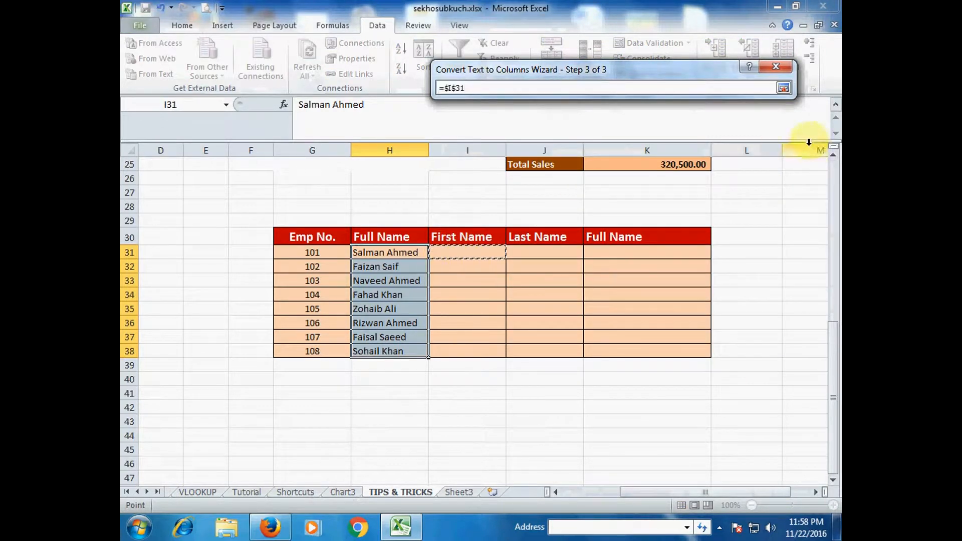
left_click_drag(495, 246, 482, 349)
left_click(783, 88)
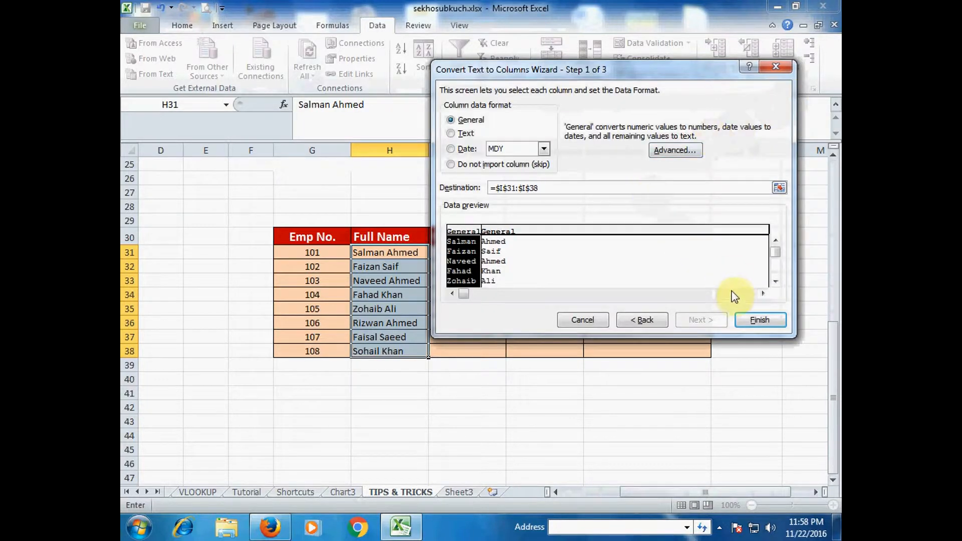
left_click(758, 321)
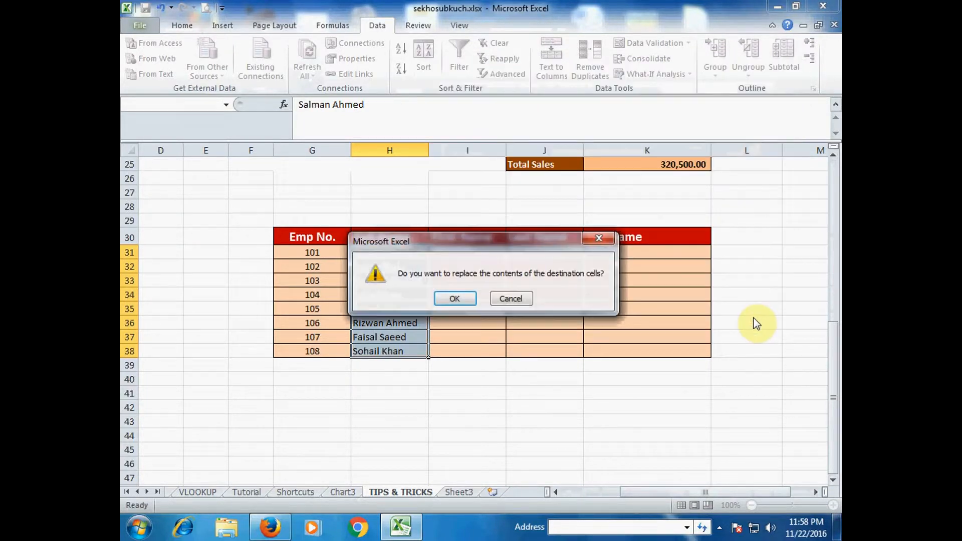
left_click(454, 299)
left_click(476, 282)
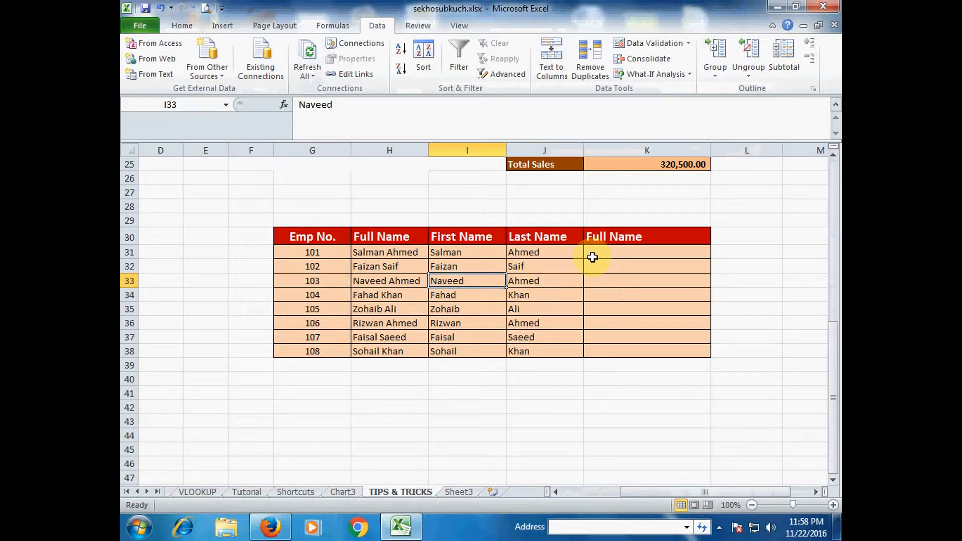
Review the tip on joining two columns, and examine the First Name and Last Name cells in row 31 of the employee table
left_click_drag(660, 495, 550, 487)
scroll(511, 437, "up", 8)
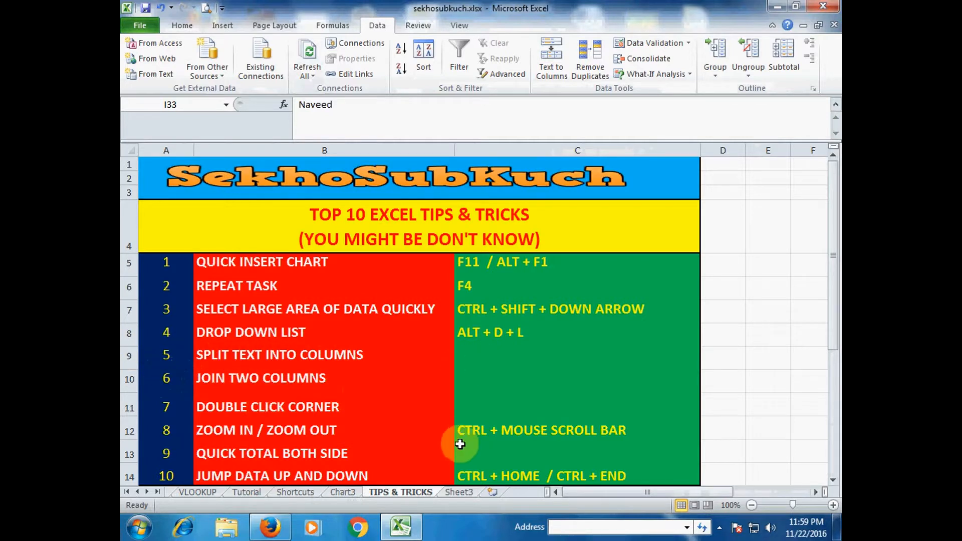
left_click(614, 492)
left_click_drag(614, 493, 678, 449)
scroll(681, 386, "down", 8)
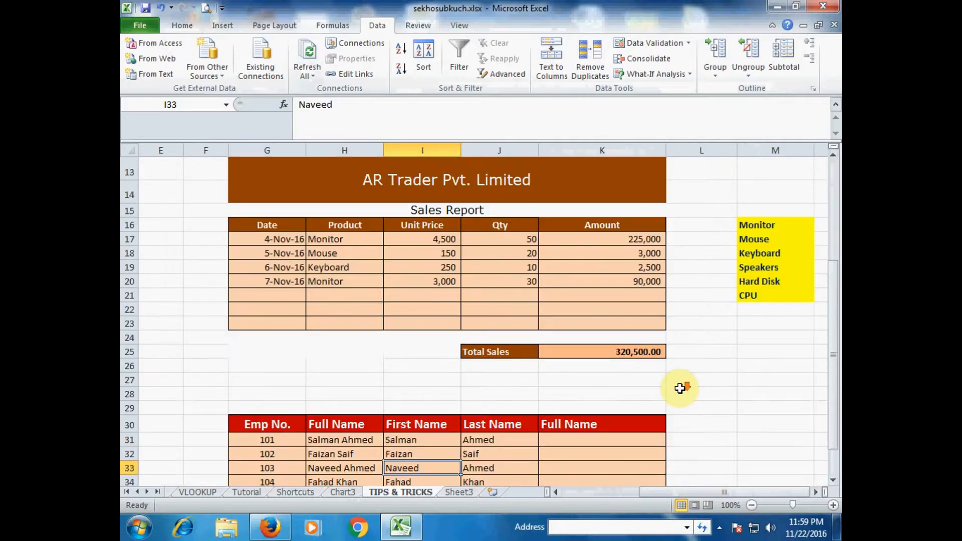
left_click(427, 252)
left_click(484, 252)
Join the first and last name of row 31 in the Full Name cell K31 with the formula =I31&J31
left_click(570, 252)
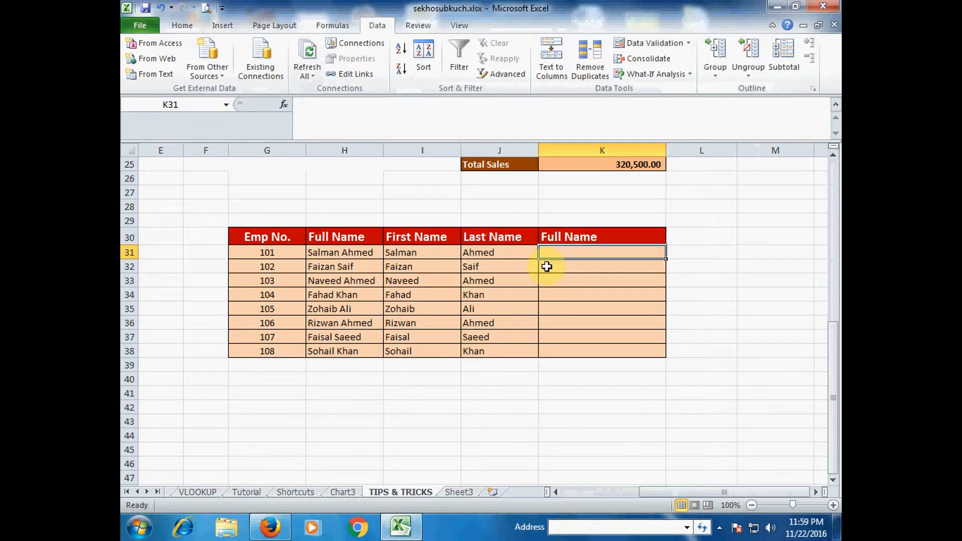
type("=")
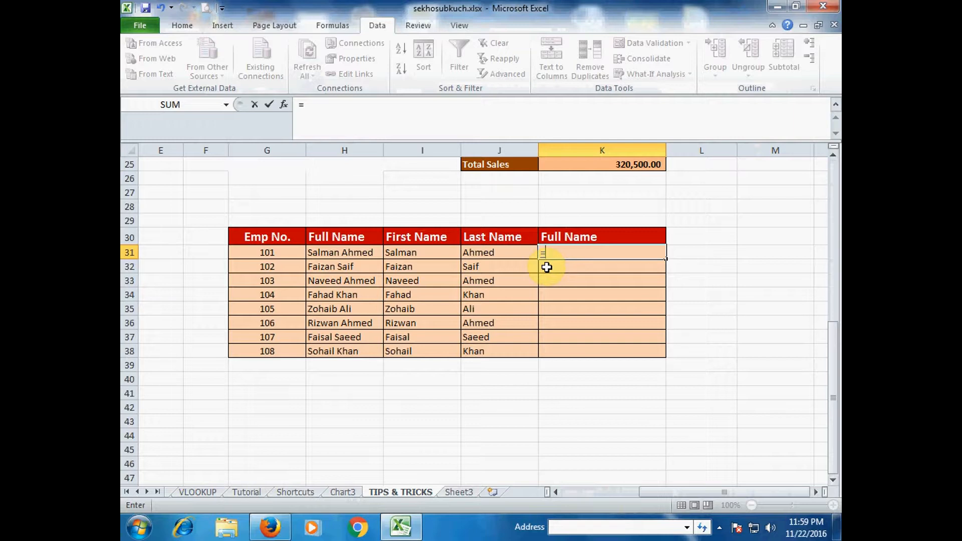
left_click(432, 253)
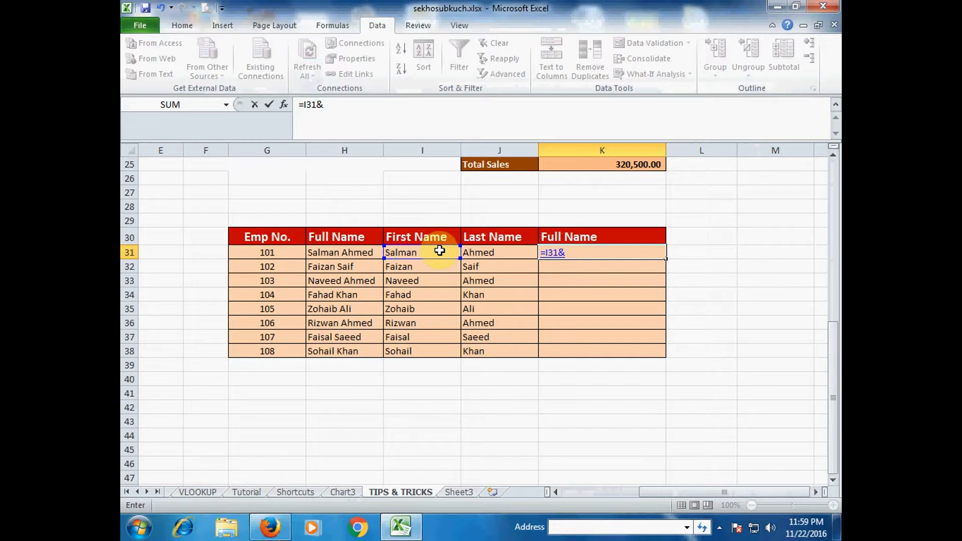
left_click(497, 254)
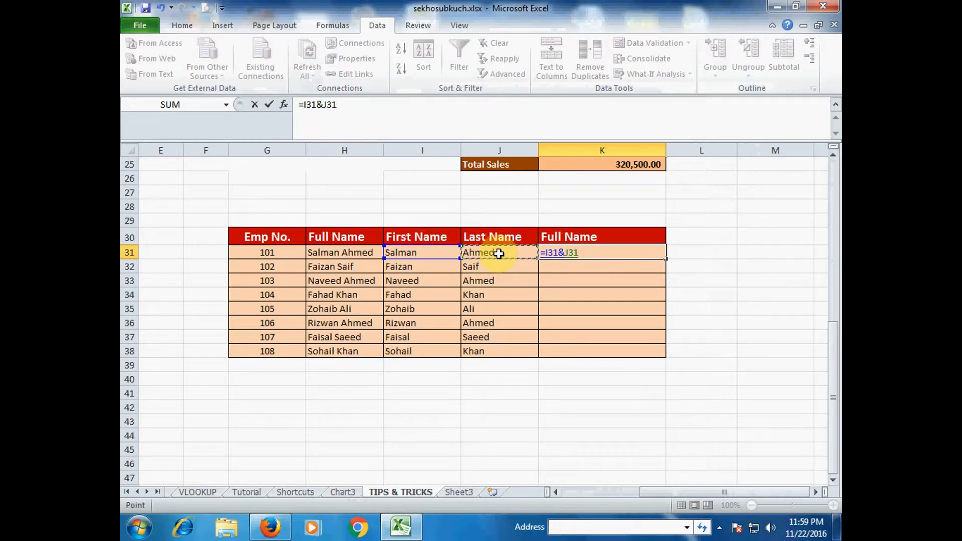
key("Return")
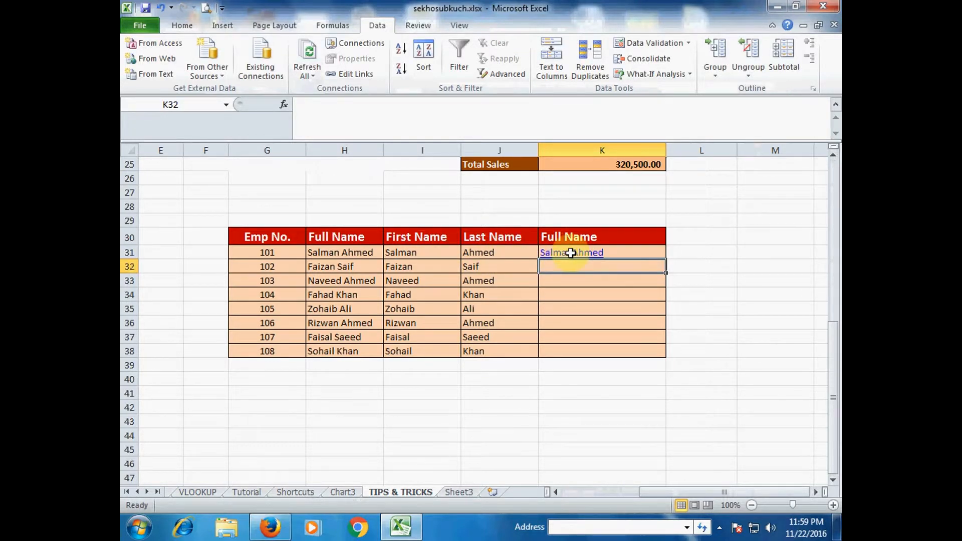
Add a space between the joined names by changing the formula in K31 to =I31&" "&J31
left_click(605, 253)
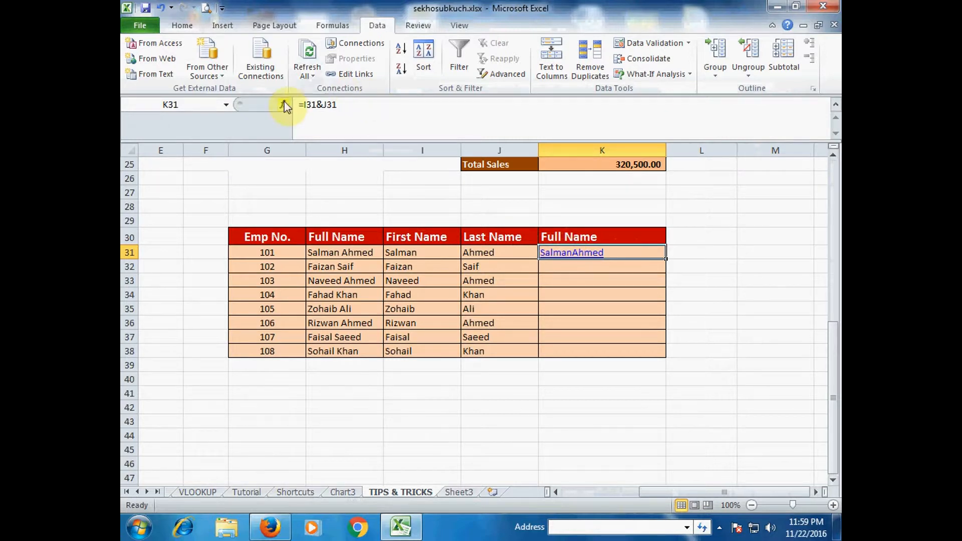
left_click(313, 104)
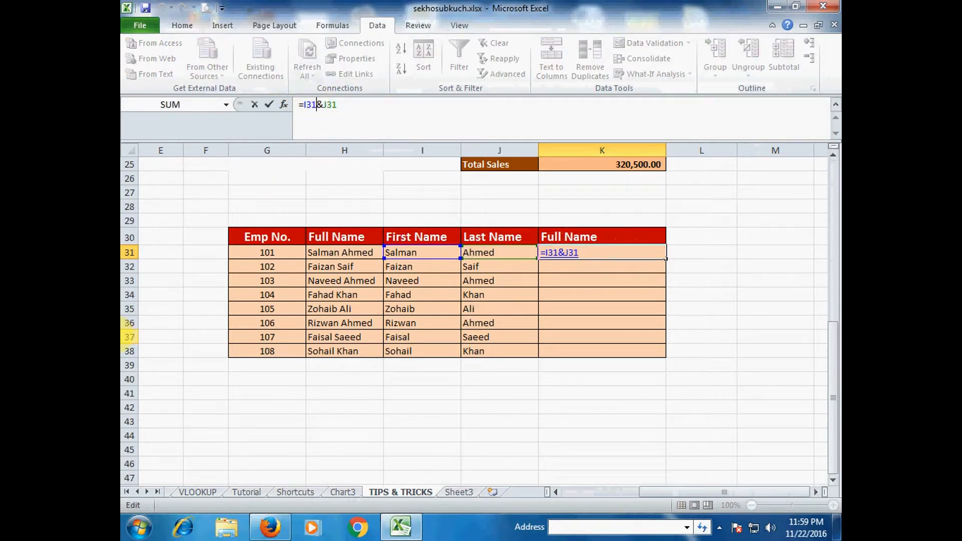
type("&")
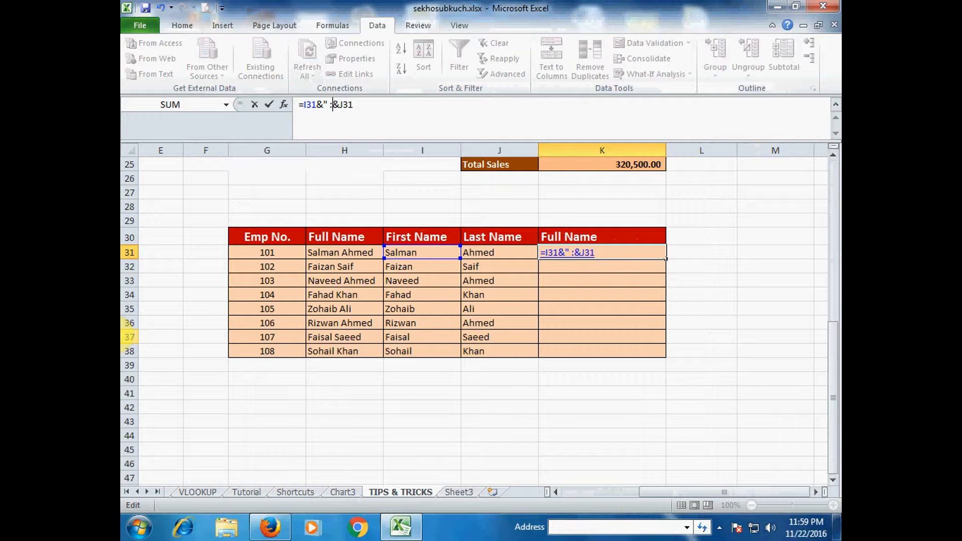
type("\" \"")
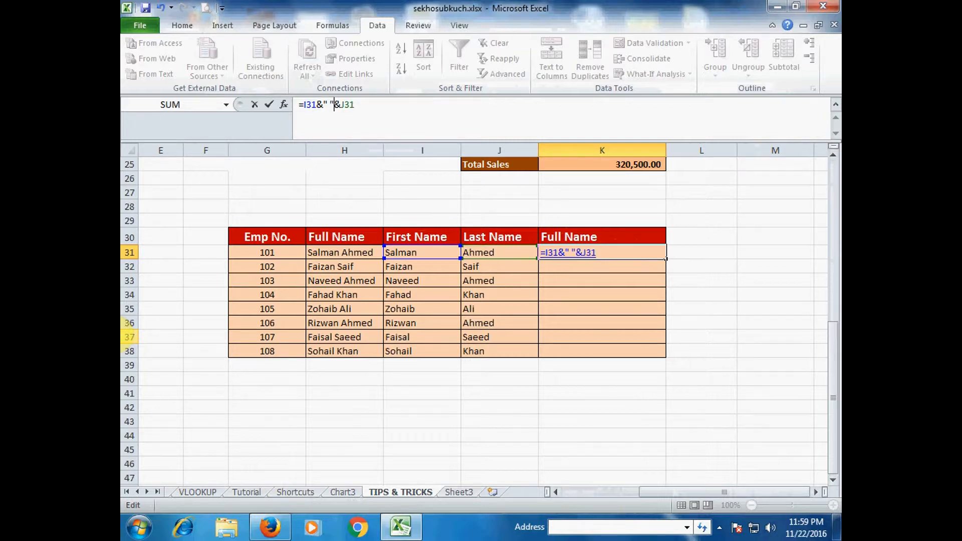
left_click(334, 106)
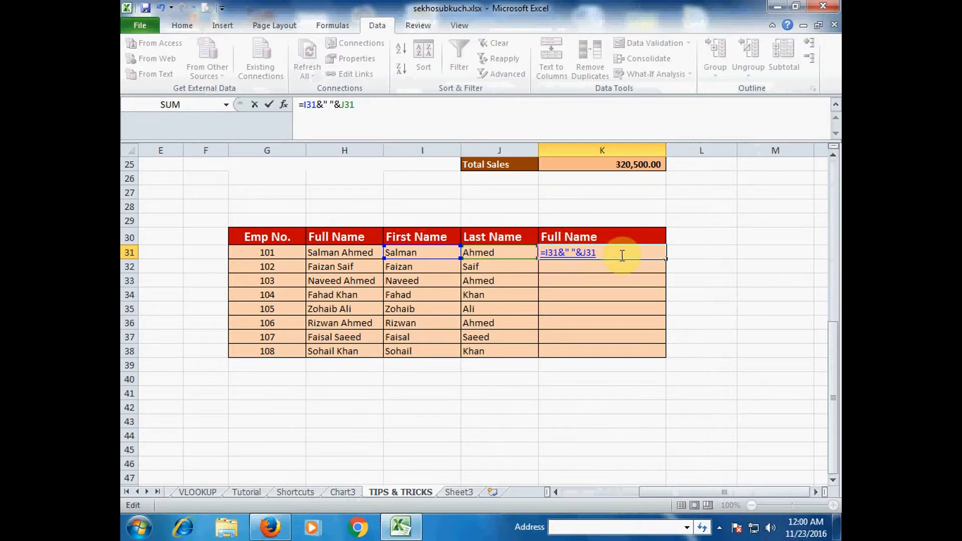
key("Return")
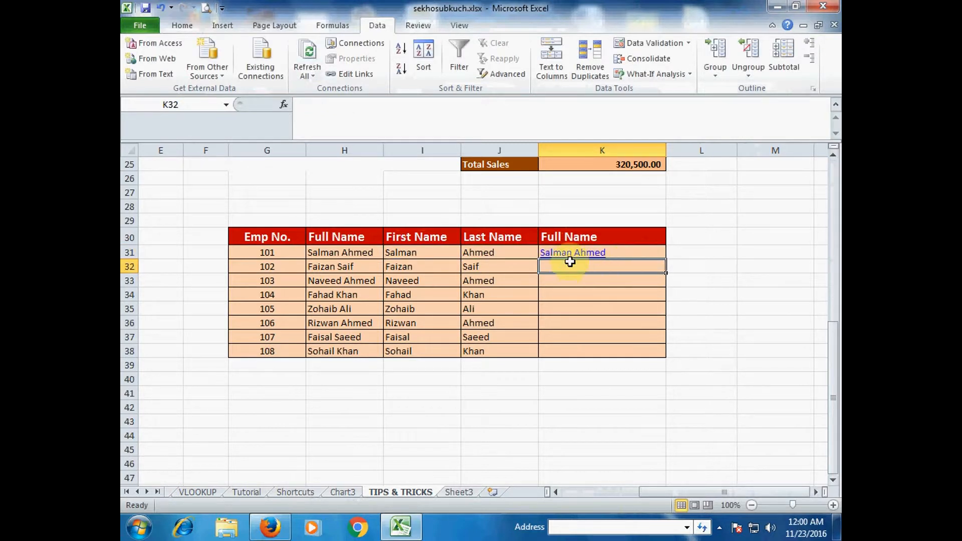
left_click(626, 250)
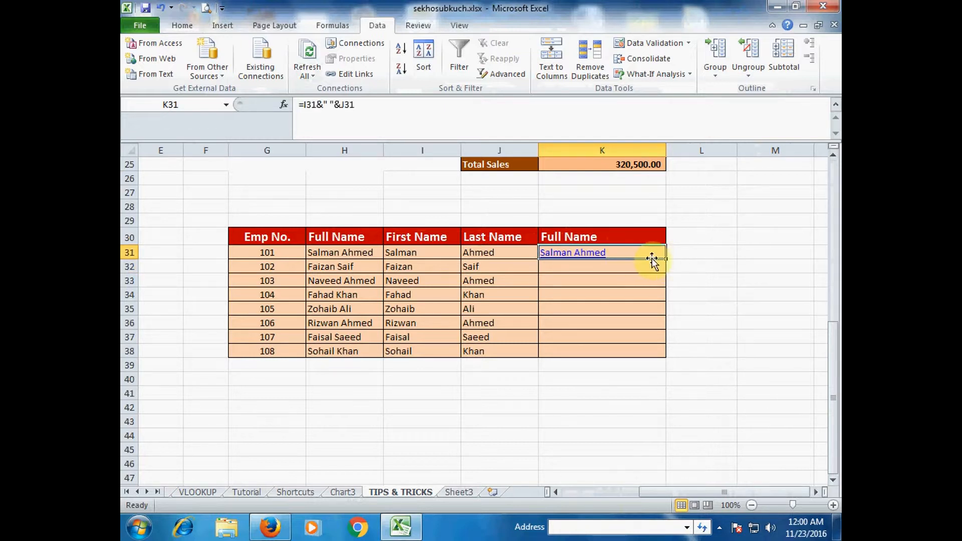
Fill the joined-name formula from K31 down through K38 in the employee table
left_click_drag(668, 260, 659, 355)
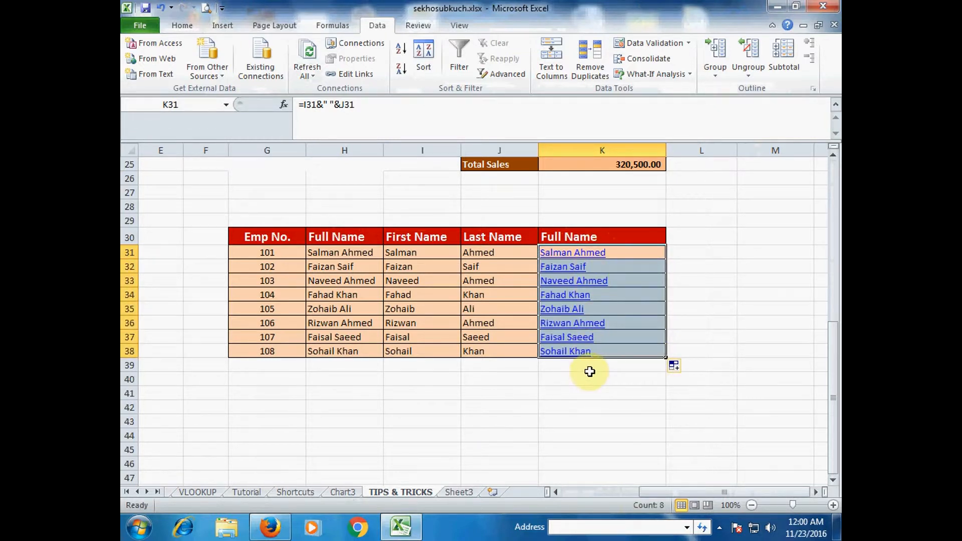
left_click(702, 307)
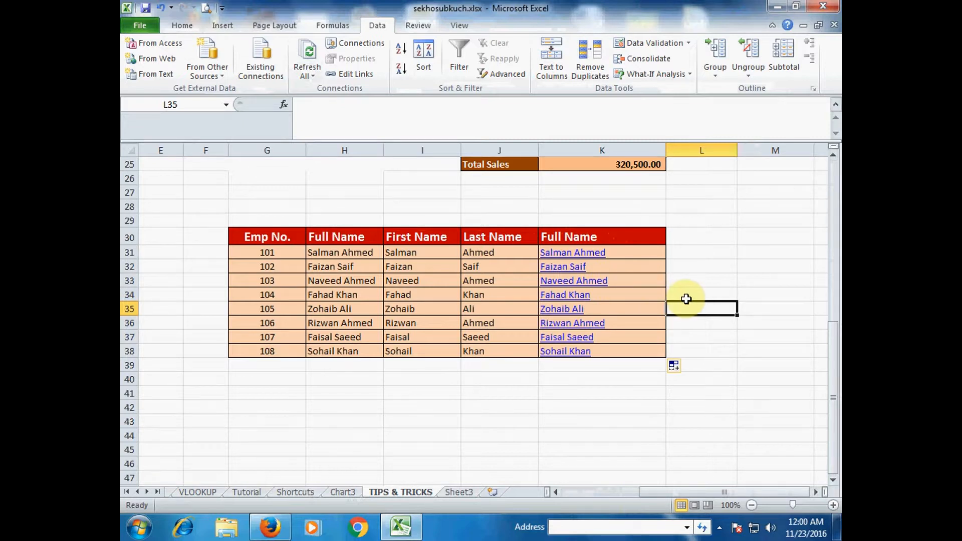
Add up the UK row's January to March values in K6 with the formula =H6+I6+J6
left_click_drag(696, 491, 466, 390)
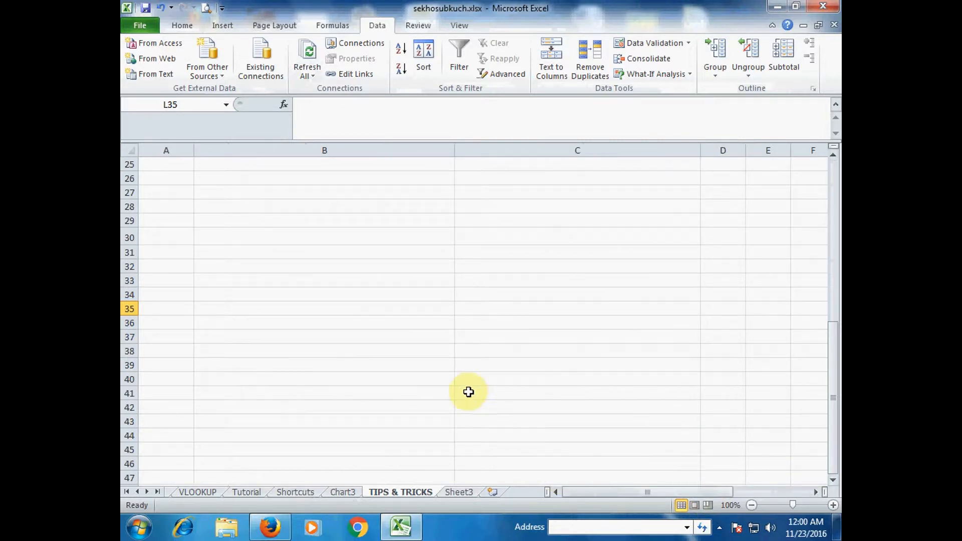
scroll(471, 381, "up", 10)
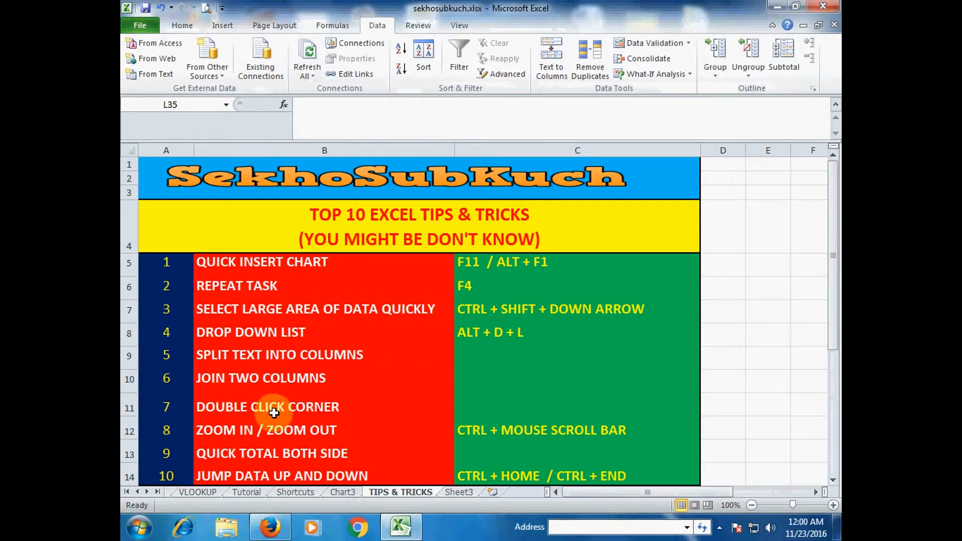
left_click_drag(621, 497, 730, 490)
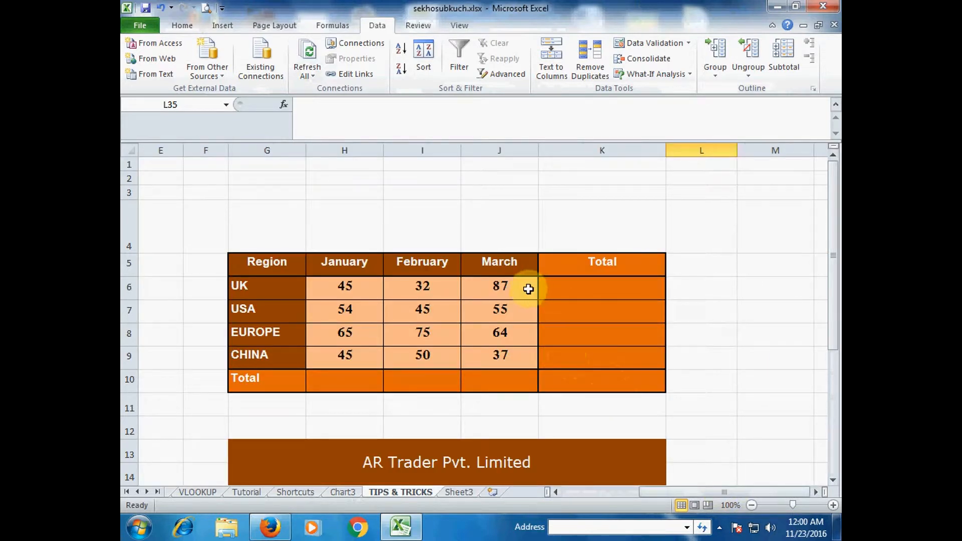
left_click(581, 296)
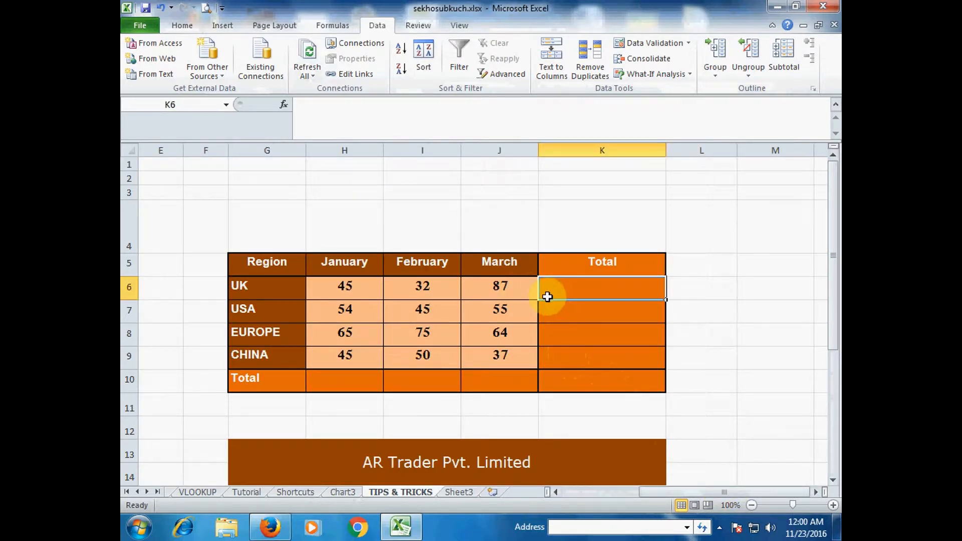
type("=")
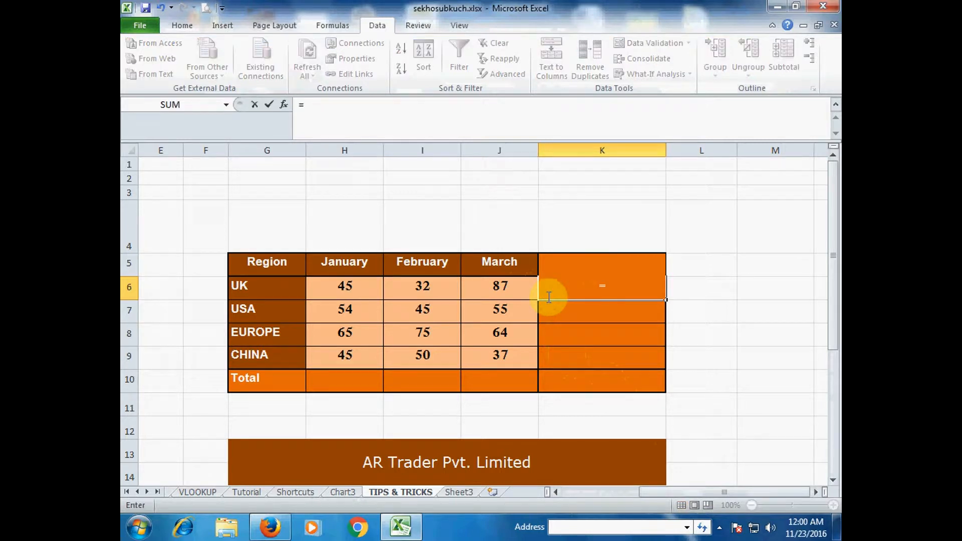
key("Left")
key("Left")
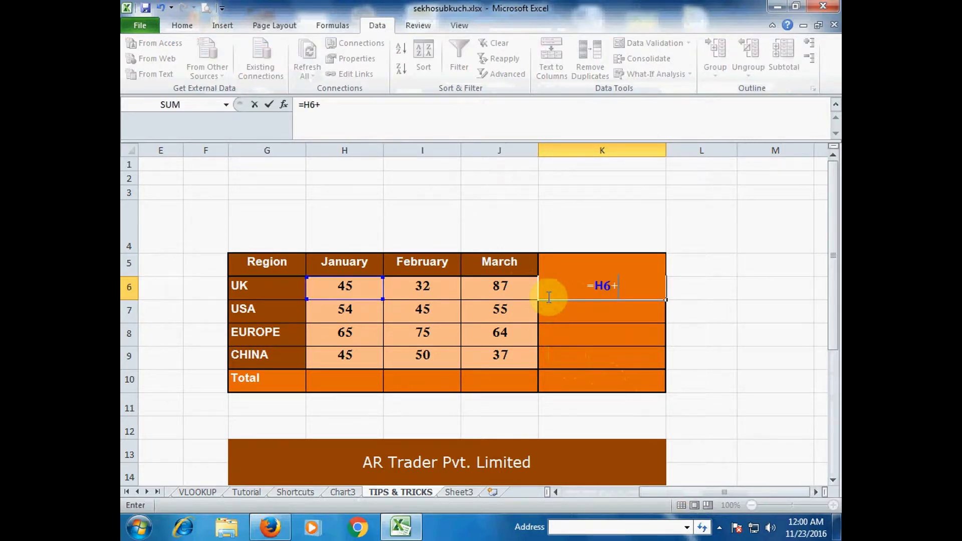
type("+")
key("Left")
key("Left")
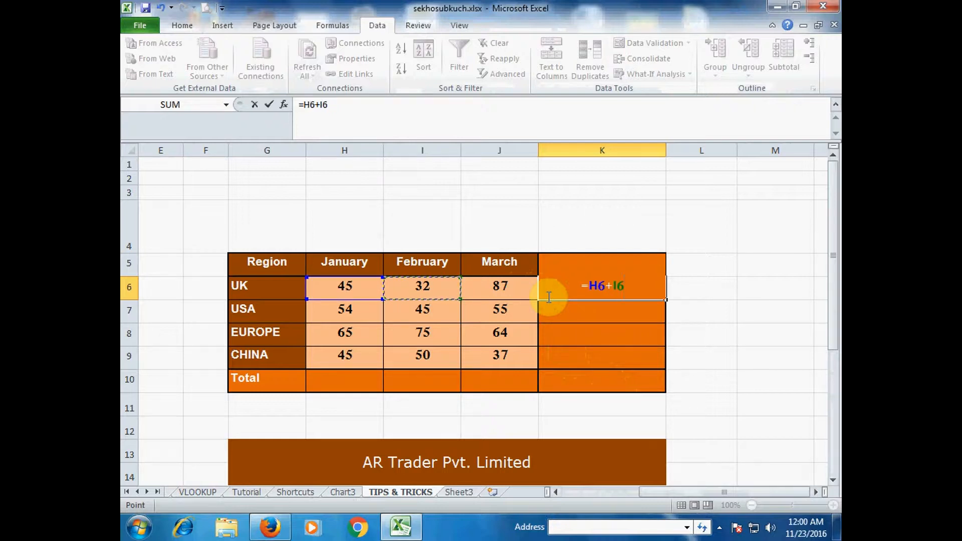
type("+")
key("Left")
key("Return")
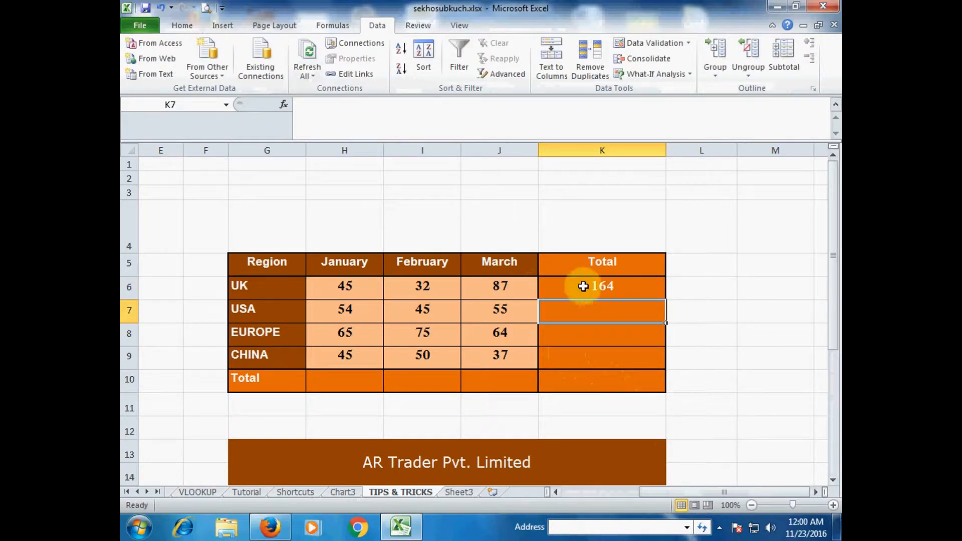
Auto-fill the total formula from K6 down the Total column to K10, and select K10
left_click(645, 284)
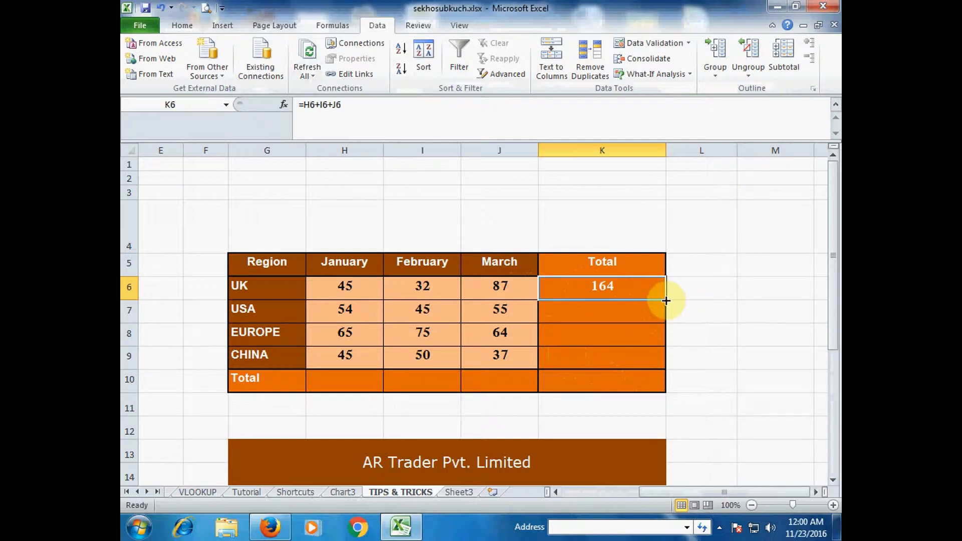
double_click(665, 300)
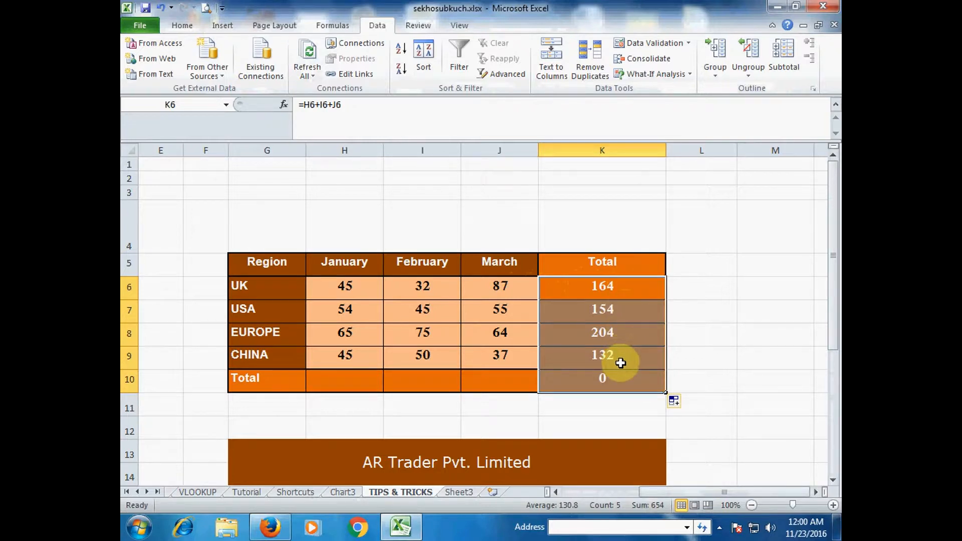
left_click(611, 380)
Clear the Amount cells K17:K21 in the Sales Report table
scroll(652, 352, "down", 4)
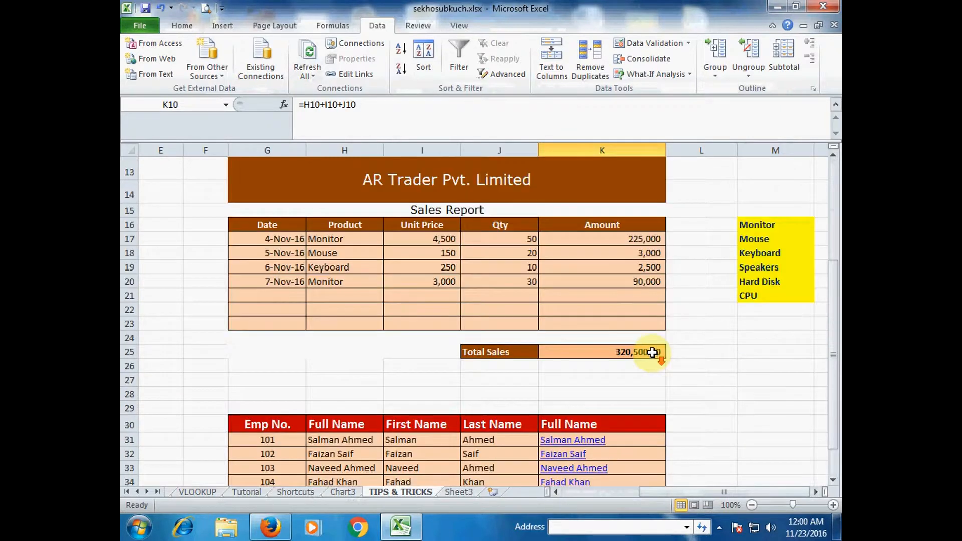
left_click_drag(644, 240, 638, 295)
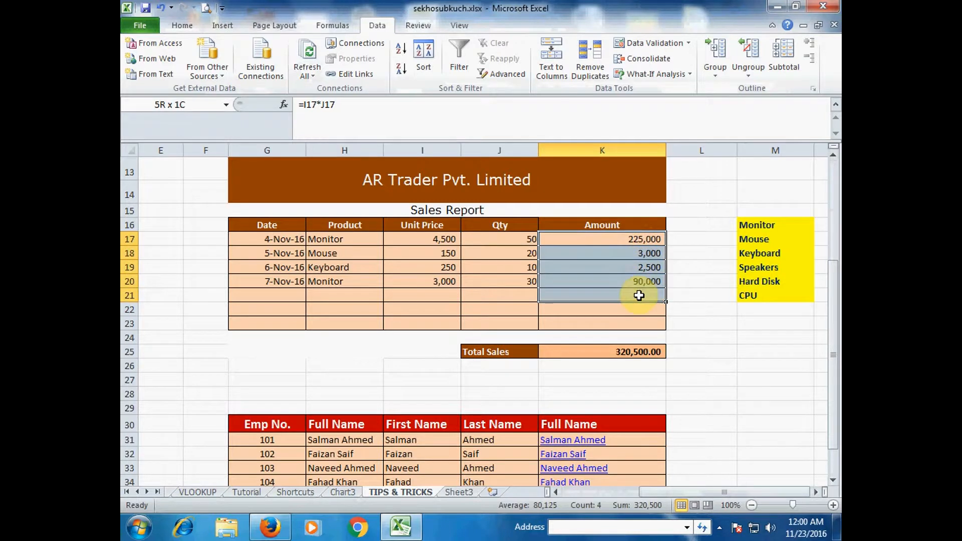
key("Delete")
Calculate the first sales amount in K17 with the formula =I17*J17
left_click(644, 239)
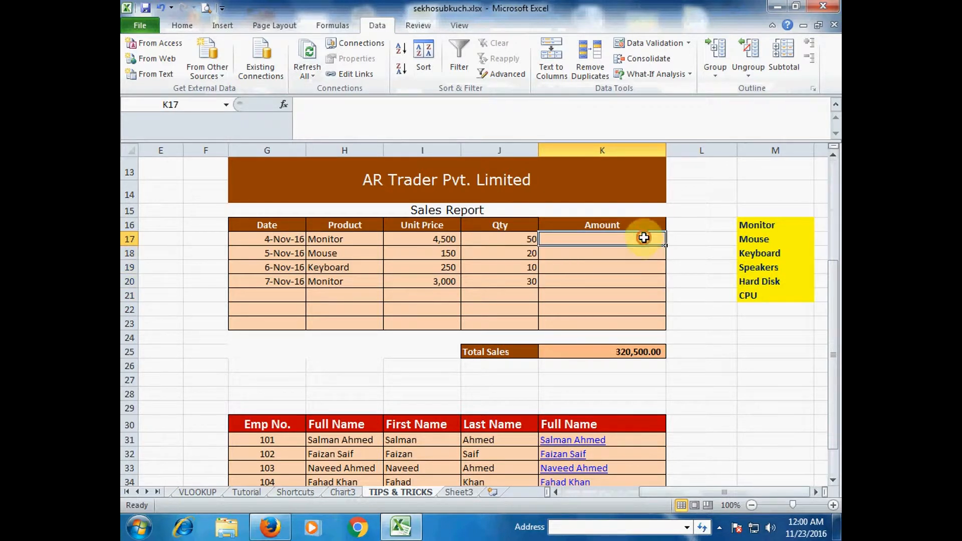
type("=")
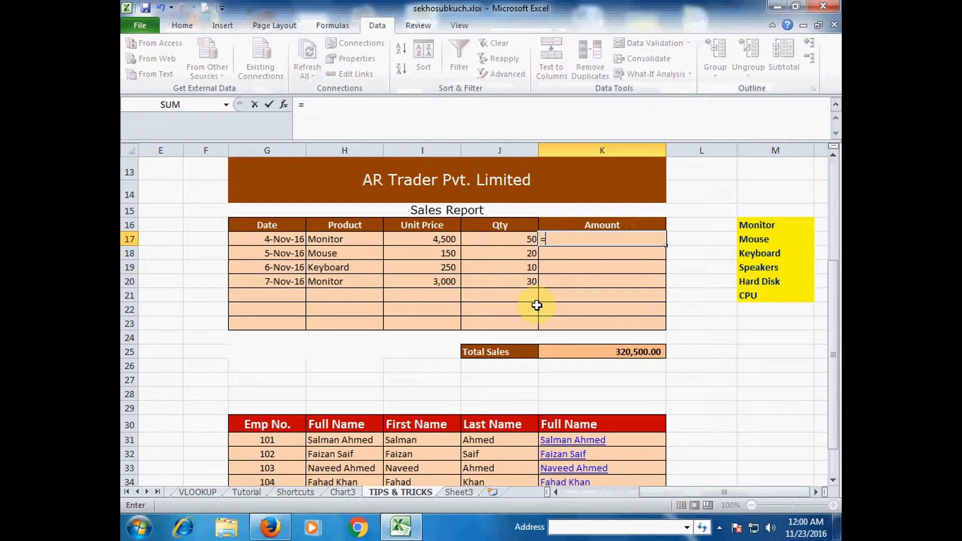
key("Left")
key("Return")
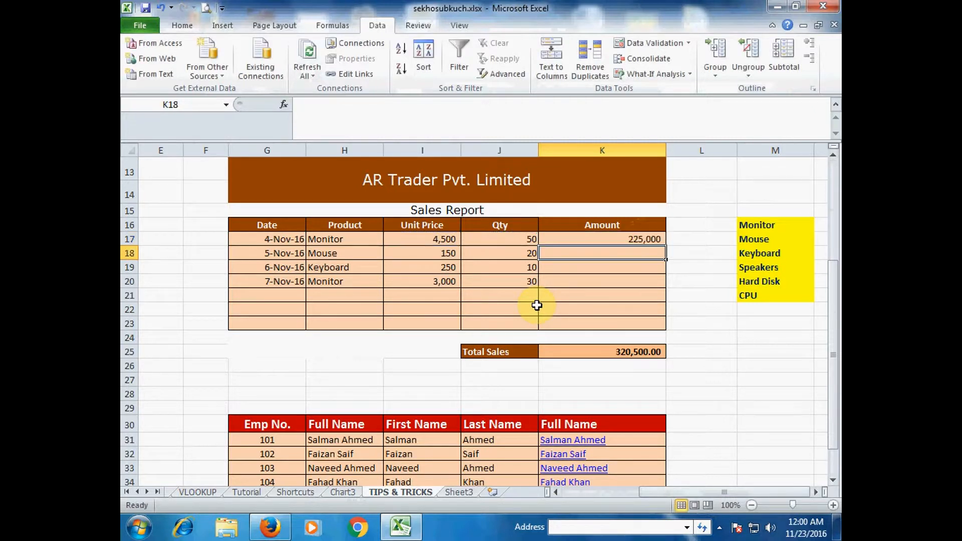
Auto-fill the amount formula from K17 down to K20, and reselect K17
left_click(661, 240)
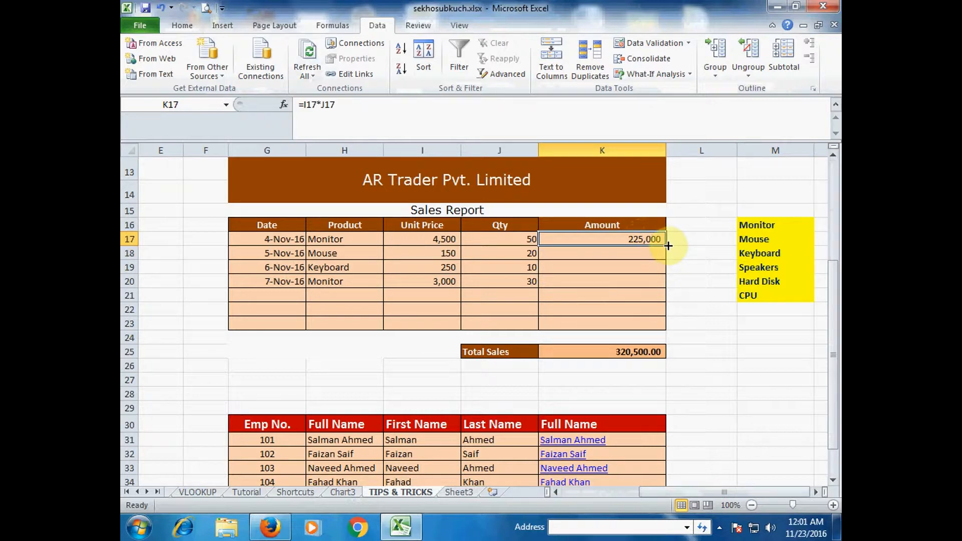
left_click_drag(667, 245, 666, 287)
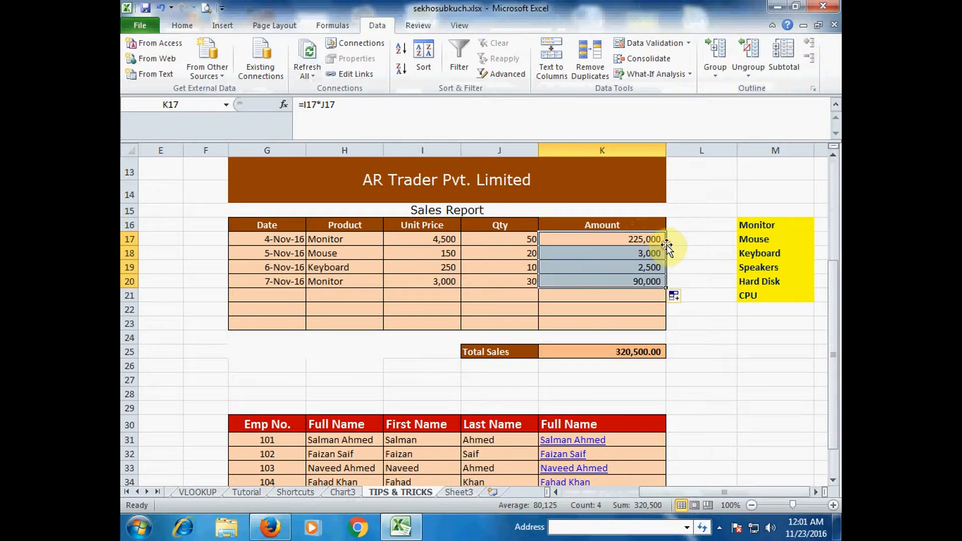
left_click(638, 294)
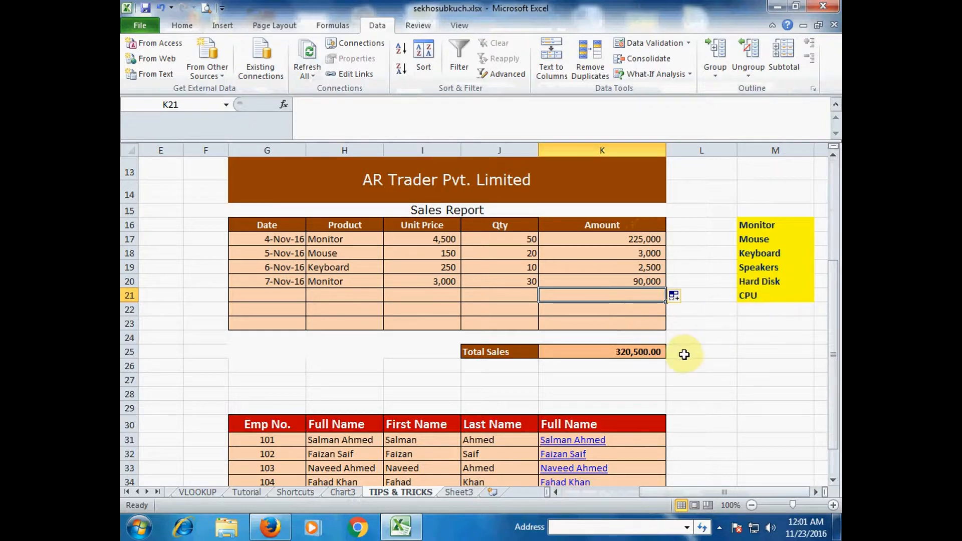
left_click(651, 239)
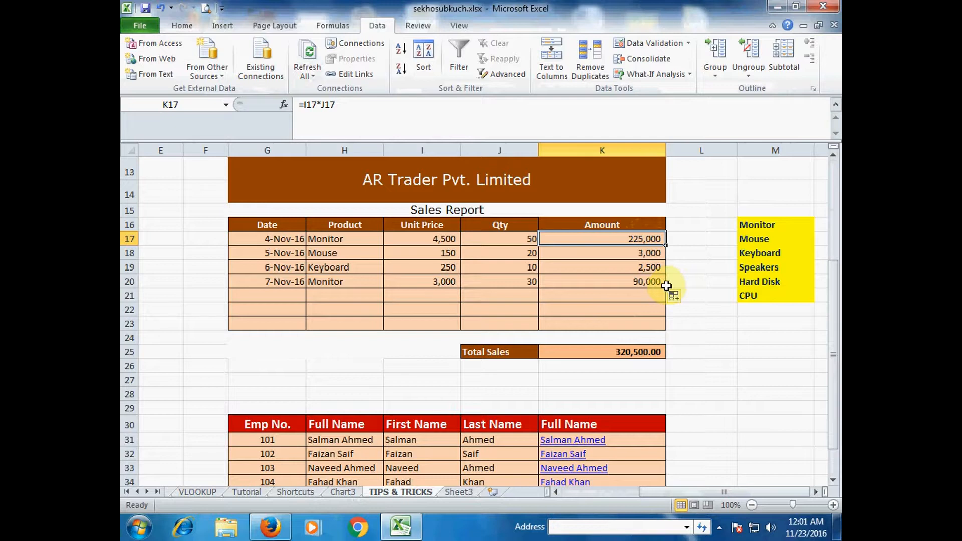
Review the zoom tip in the top 10 list, and zoom the sheet in to 145%, out to 55% and back to 70%
left_click_drag(715, 491, 607, 492)
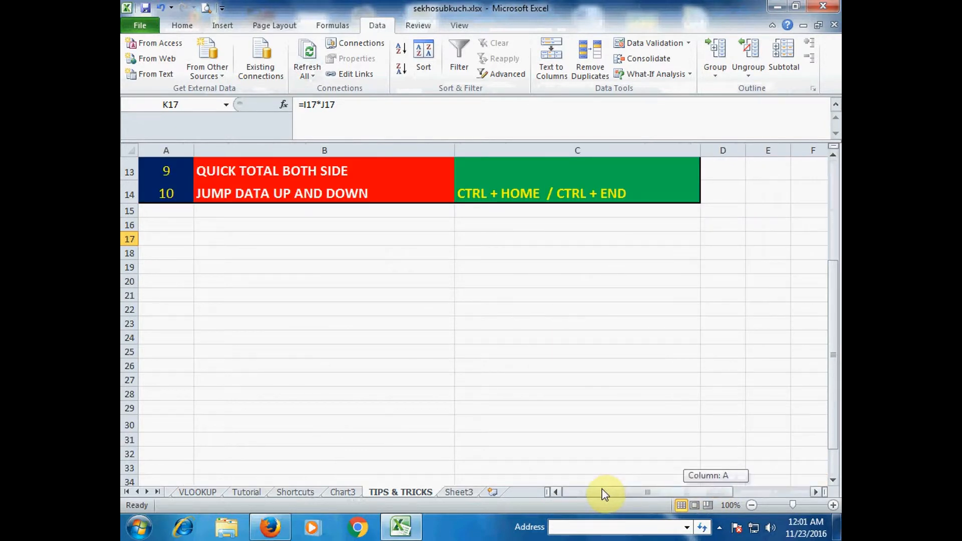
scroll(460, 385, "up", 3)
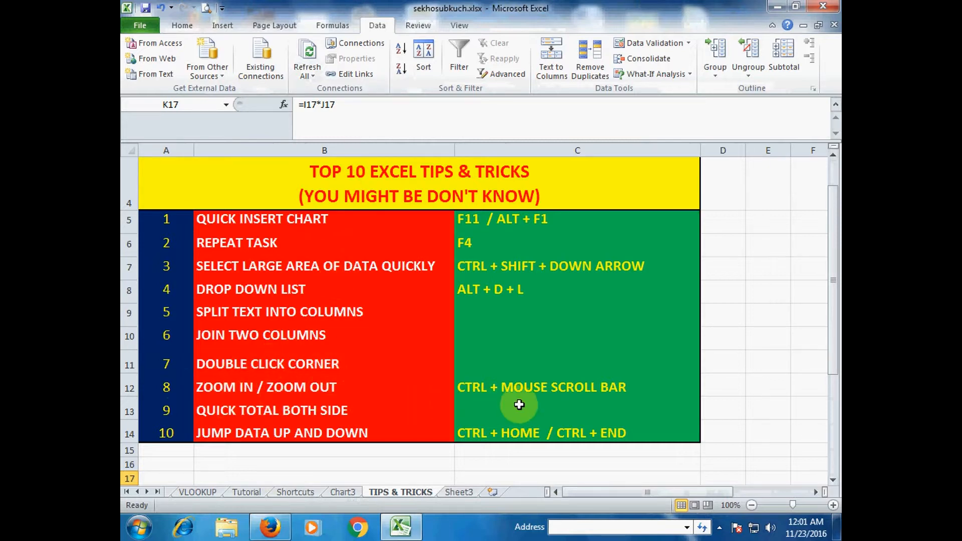
scroll(349, 321, "up", 3, "ctrl")
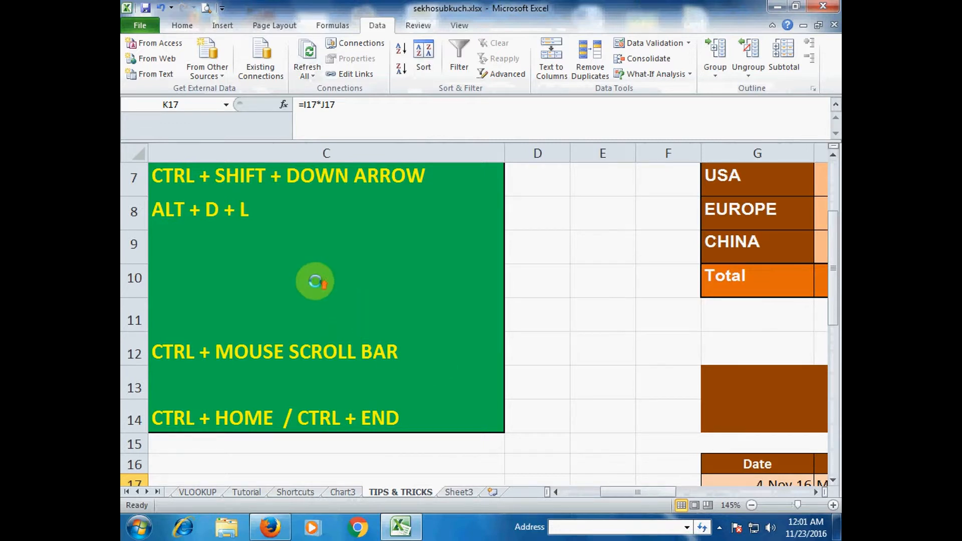
scroll(315, 281, "up", 4, "ctrl")
scroll(315, 282, "down", 4, "ctrl")
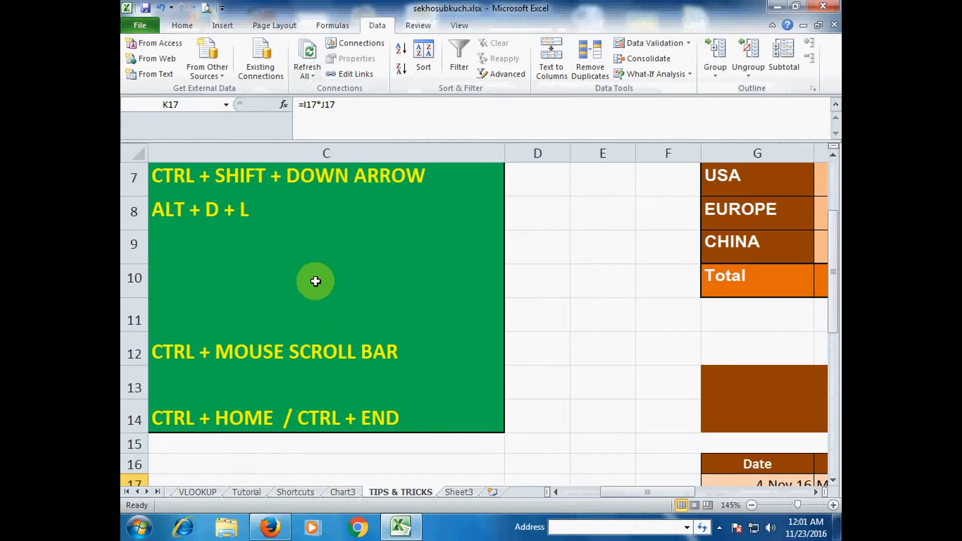
scroll(315, 282, "down", 5, "ctrl")
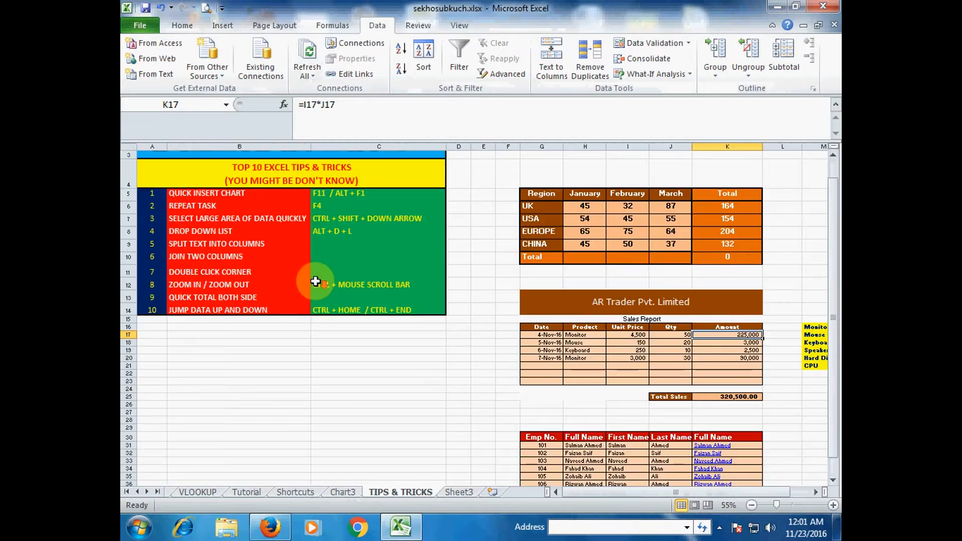
scroll(315, 281, "up", 1, "ctrl")
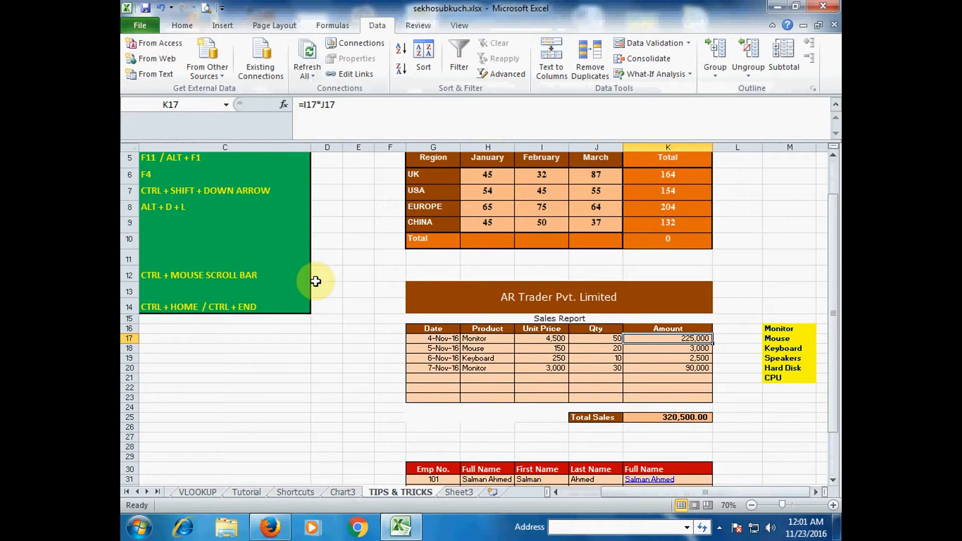
Zoom the sheet out to 10%, in to 145% on the Sales Report table, and back to 130%
left_click_drag(638, 494, 574, 488)
scroll(404, 300, "up", 6, "ctrl")
scroll(404, 301, "down", 10, "ctrl")
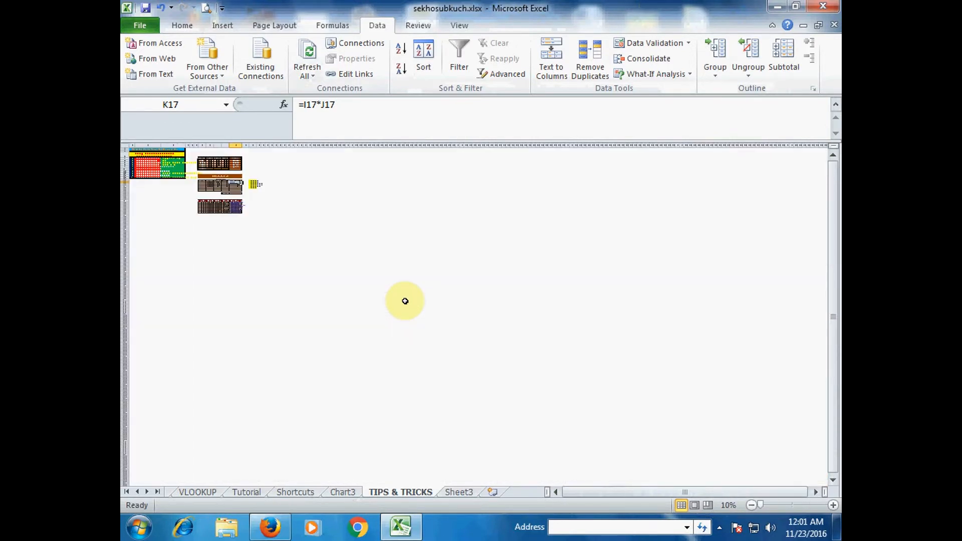
scroll(404, 301, "up", 6, "ctrl")
scroll(405, 301, "up", 4, "ctrl")
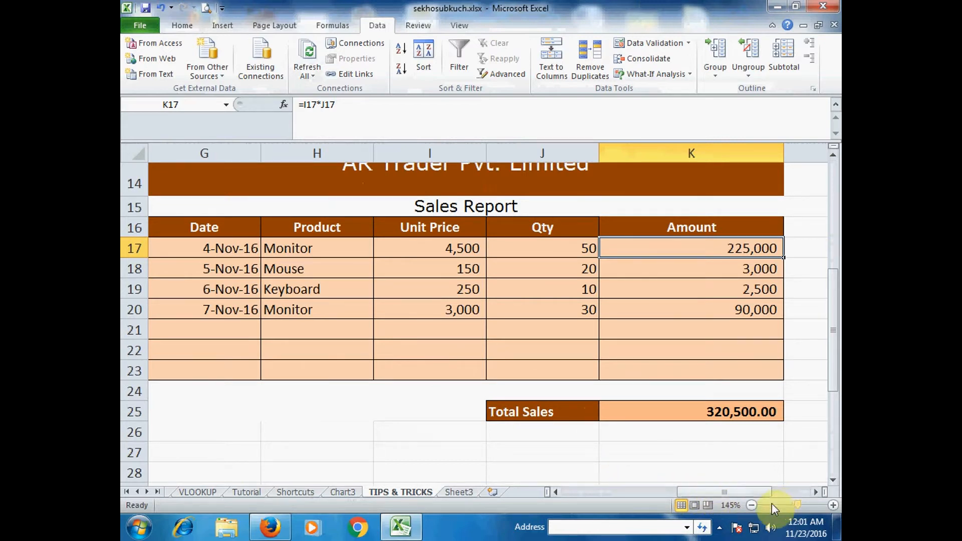
scroll(455, 310, "down", 1, "ctrl")
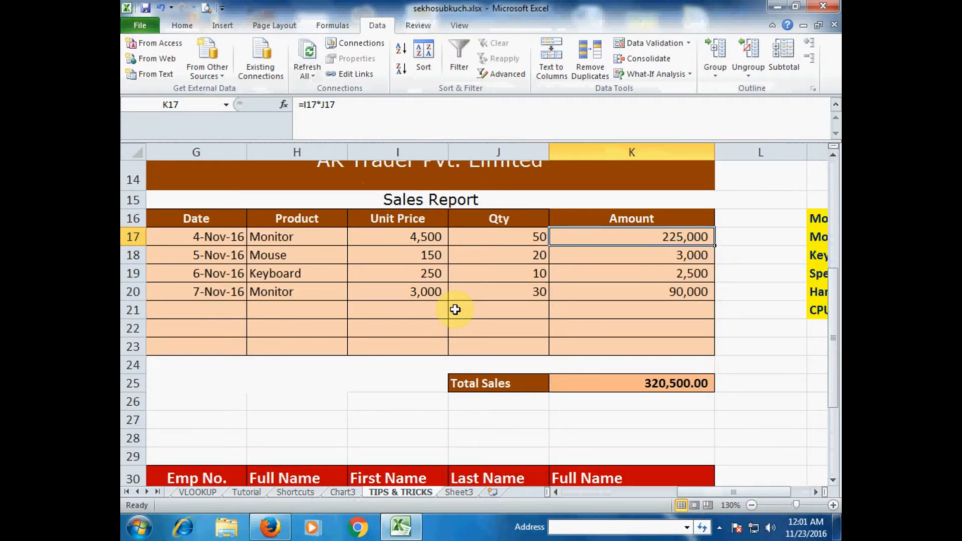
scroll(454, 310, "down", 1, "ctrl")
scroll(455, 310, "up", 1, "ctrl")
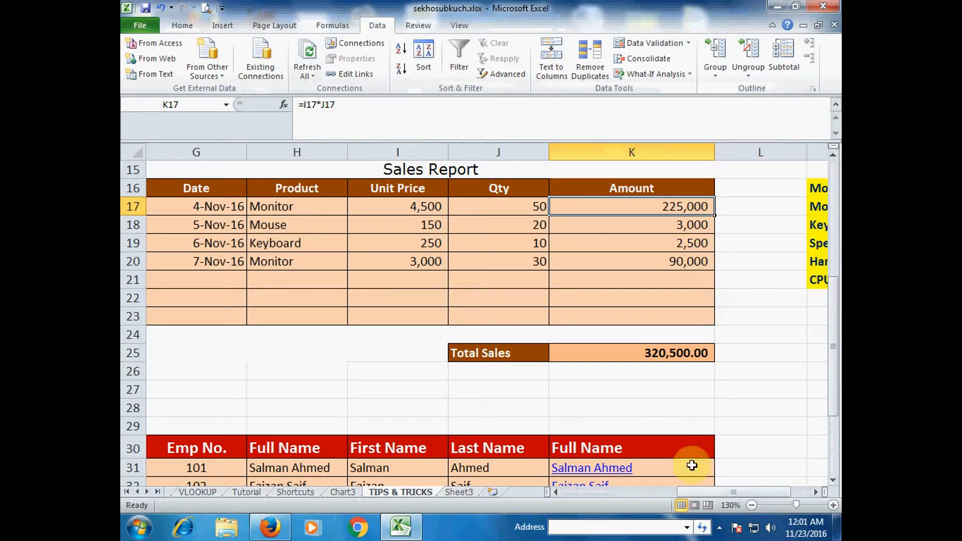
Zoom the sheet out to 10%, restore the zoom to 100%, and return to the top 10 tips list
left_click(757, 505)
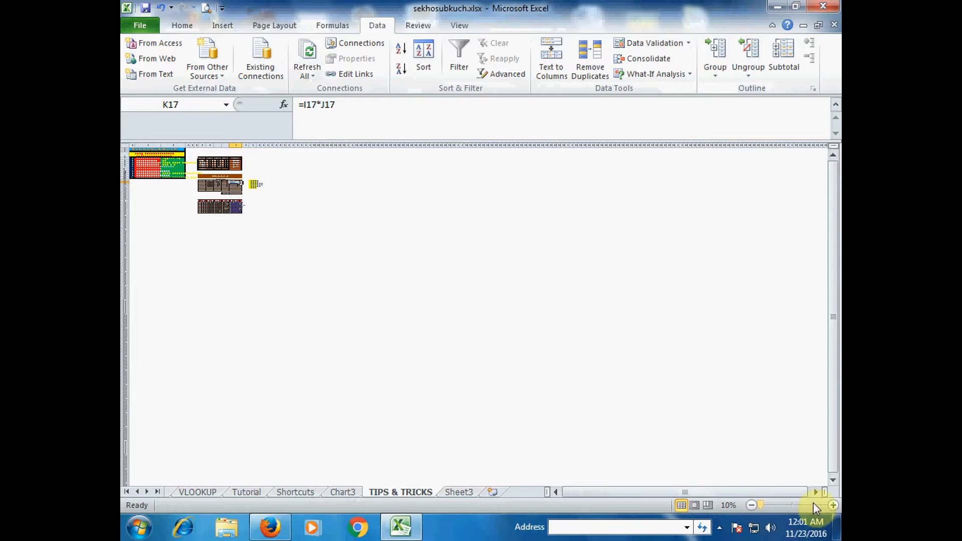
scroll(384, 314, "up", 5, "ctrl")
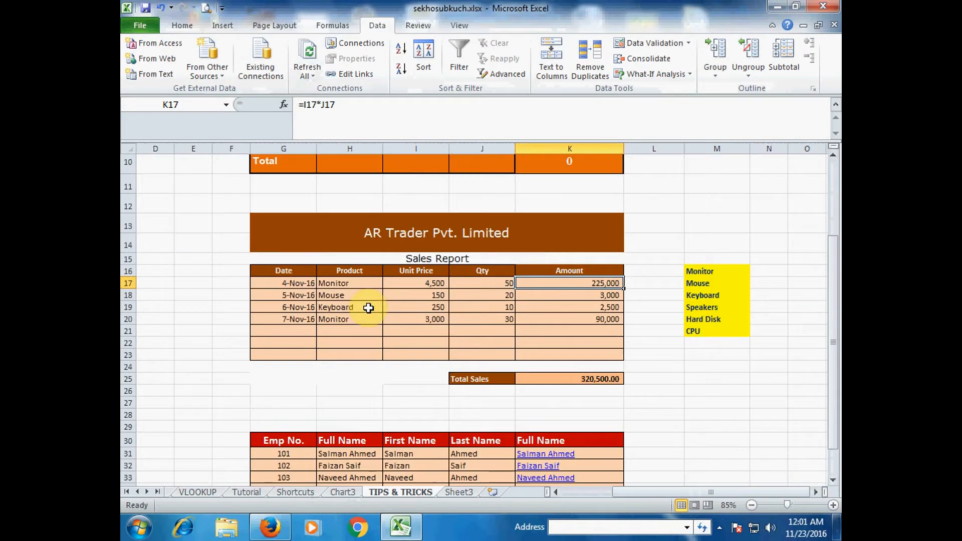
left_click(833, 505)
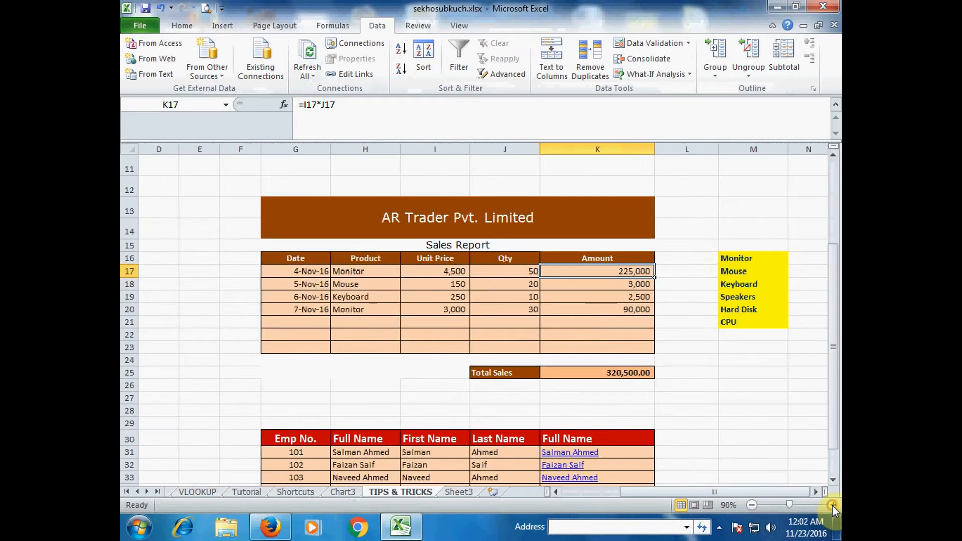
left_click(833, 505)
left_click_drag(722, 496, 616, 496)
scroll(350, 351, "up", 3)
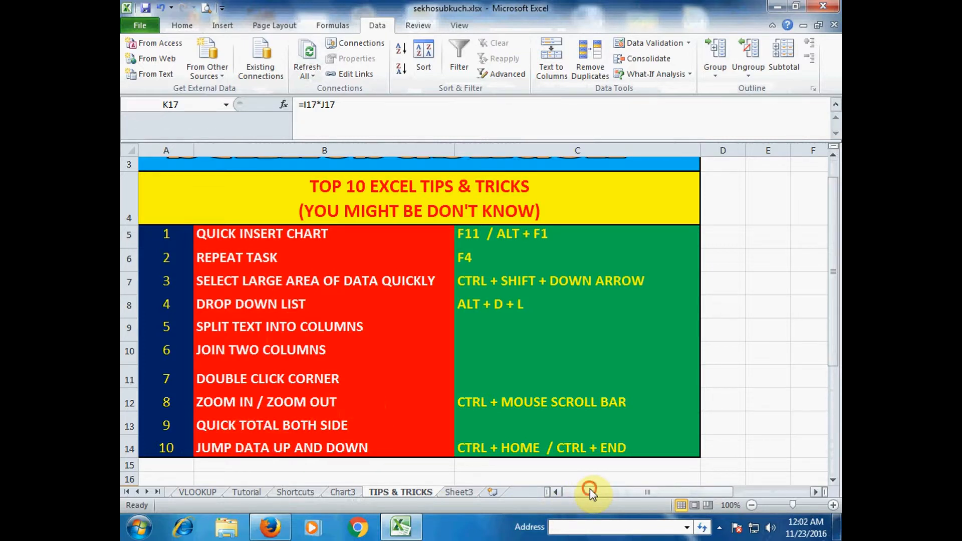
Clear the Total column cells K6:K10 in the Region table
left_click_drag(589, 490, 667, 492)
left_click_drag(580, 257, 602, 357)
key("Delete")
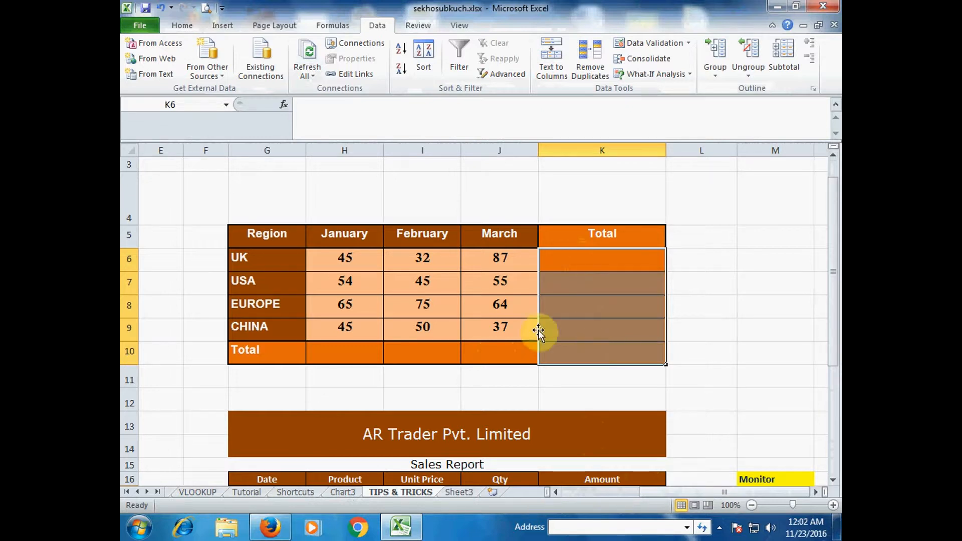
left_click(533, 328)
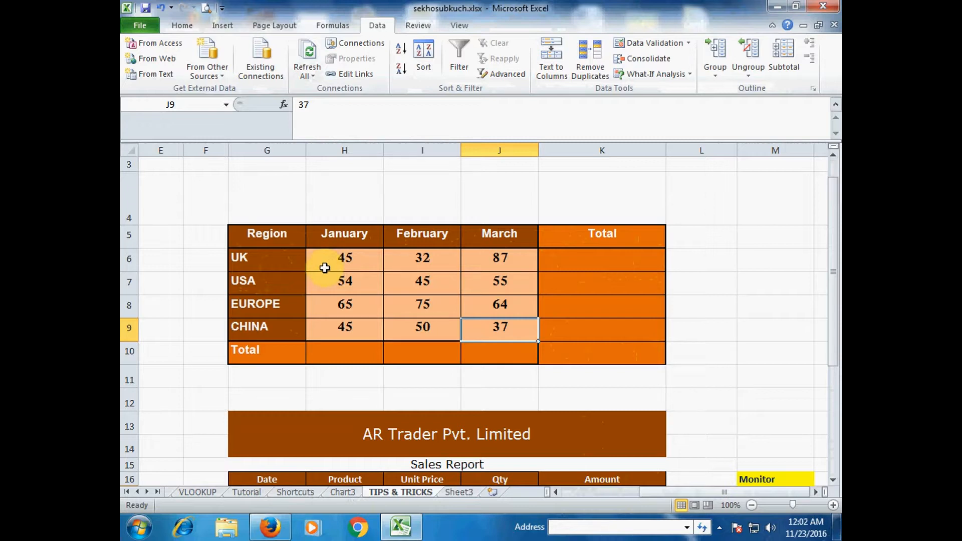
Fill the row and column totals of the Region table G5:K10 at once with AutoSum, and check the formulas in K6 and K10
left_click_drag(273, 238, 633, 346)
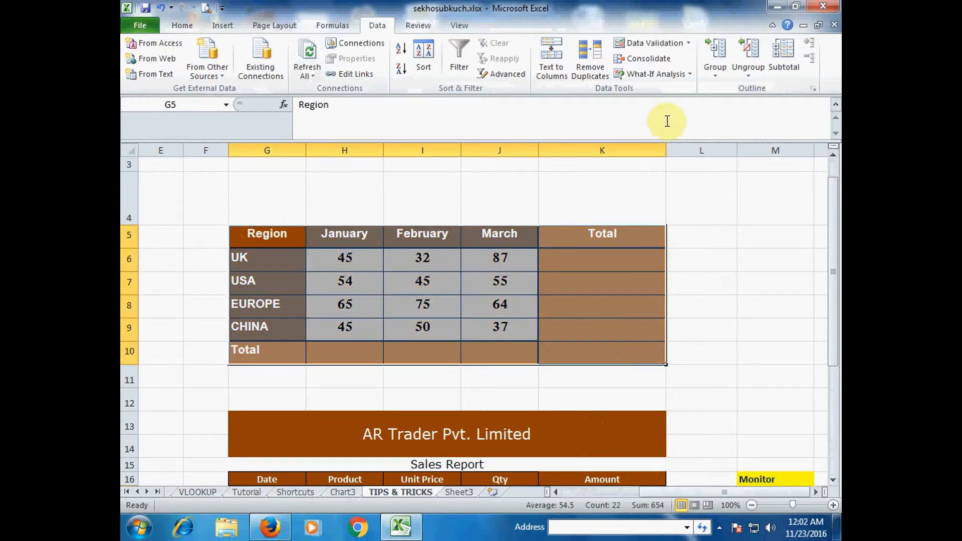
left_click(182, 31)
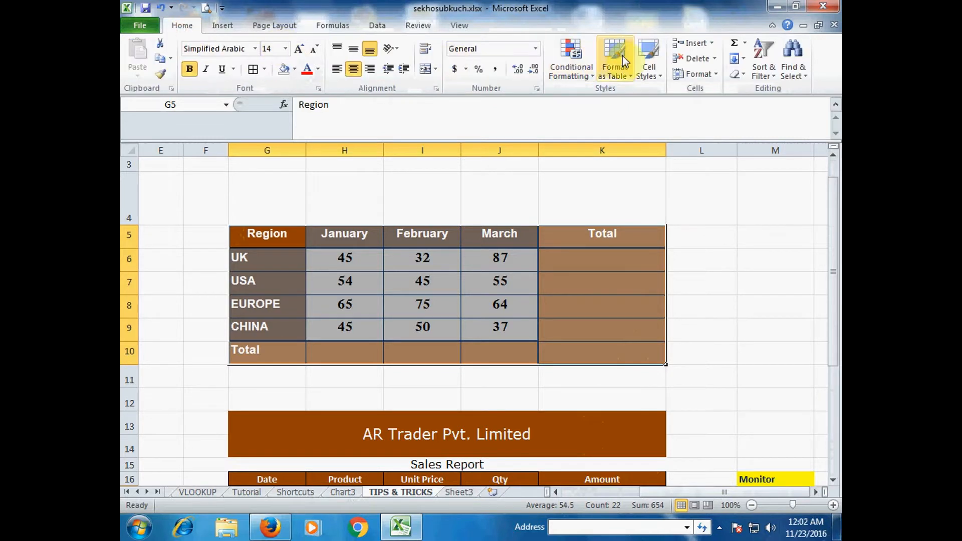
left_click(736, 44)
left_click(596, 259)
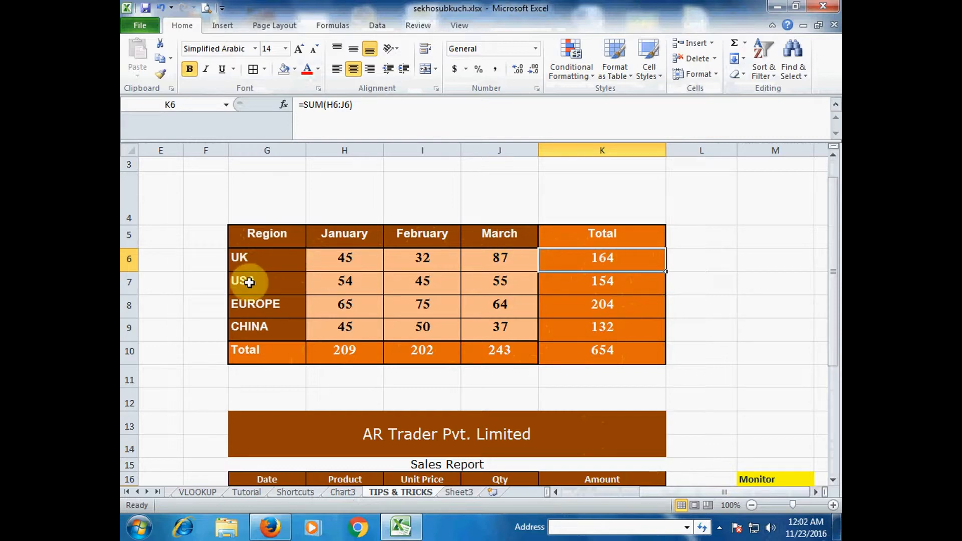
left_click(612, 348)
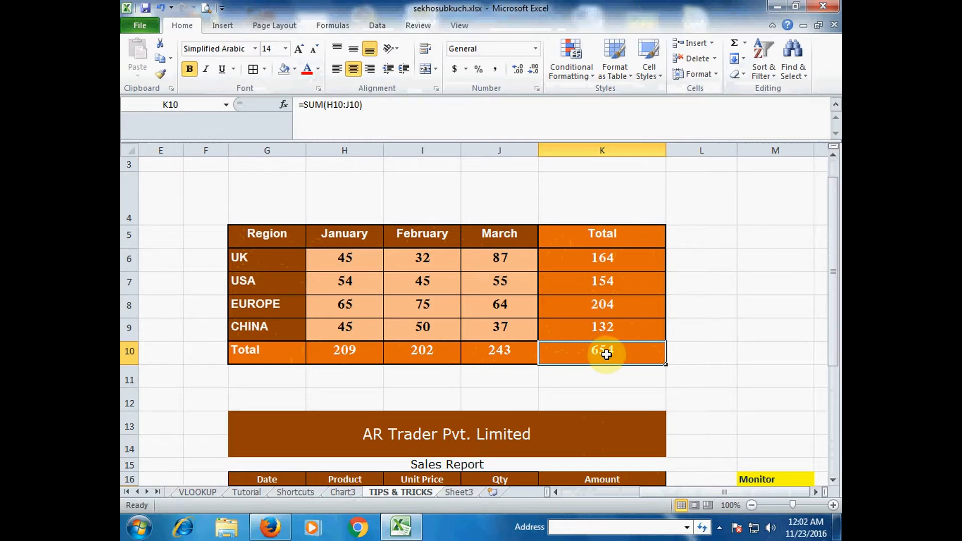
left_click(340, 117)
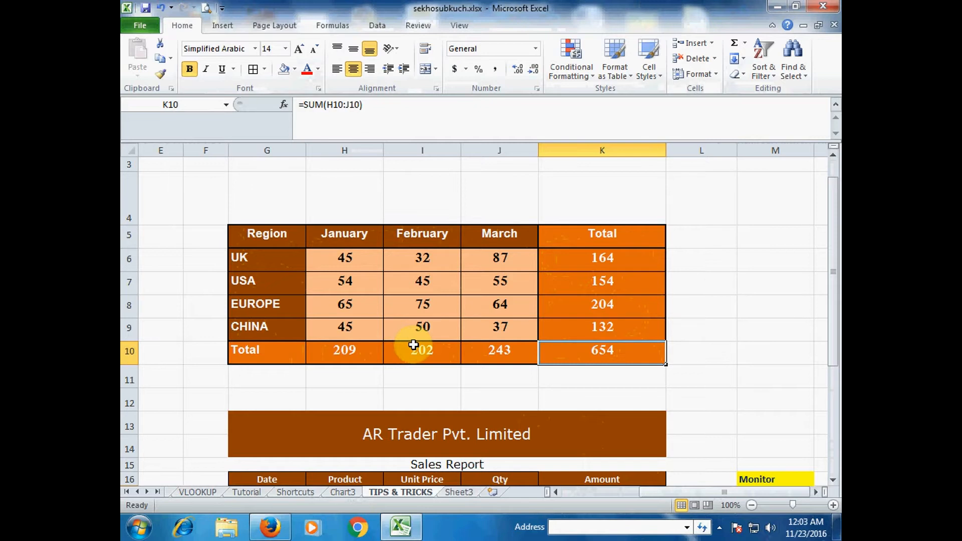
Return to the top 10 tips list and select the "JUMP DATA UP AND DOWN" tip in B14
left_click_drag(706, 491, 590, 488)
left_click(268, 450)
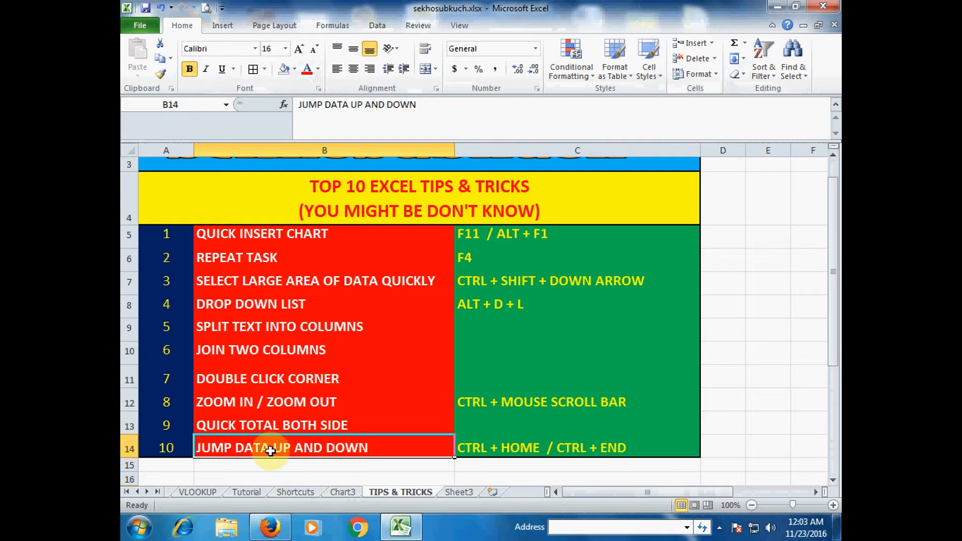
scroll(301, 308, "up", 1)
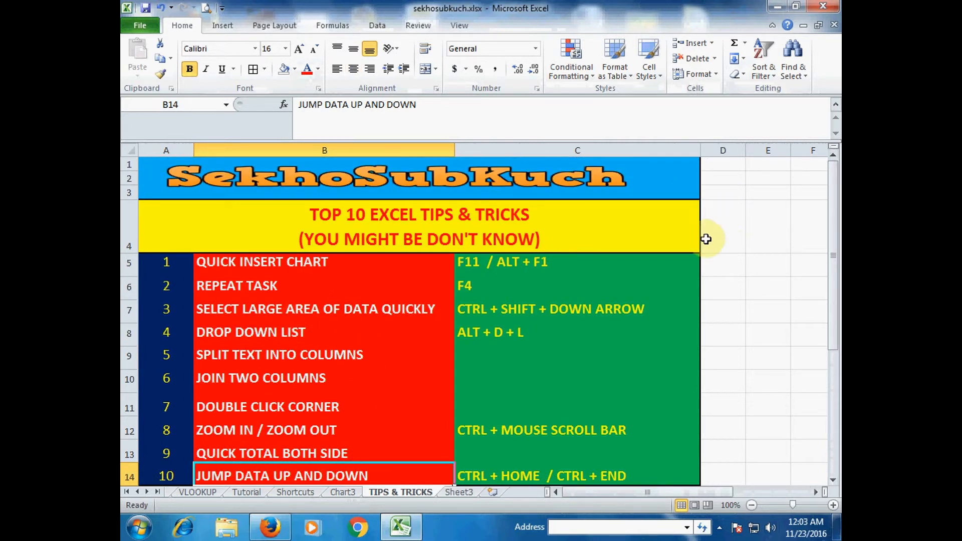
Starting from D5, jump to the last used cell of the sheet and back to A1, two times
left_click(726, 267)
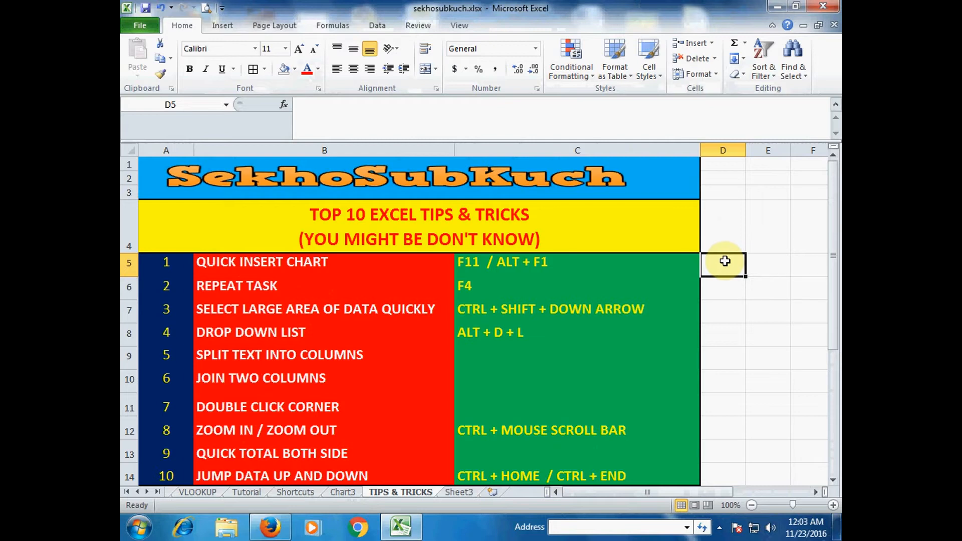
key("ctrl+End")
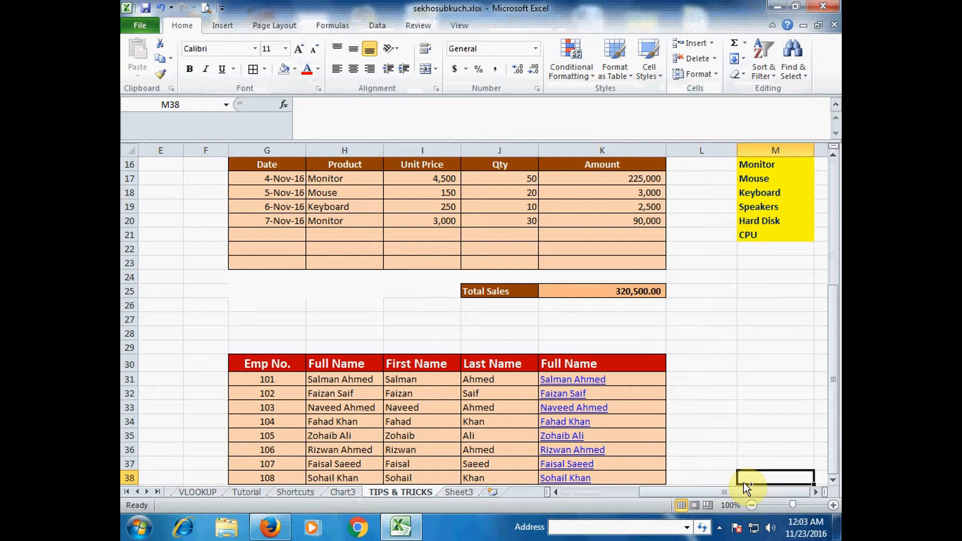
key("ctrl+Home")
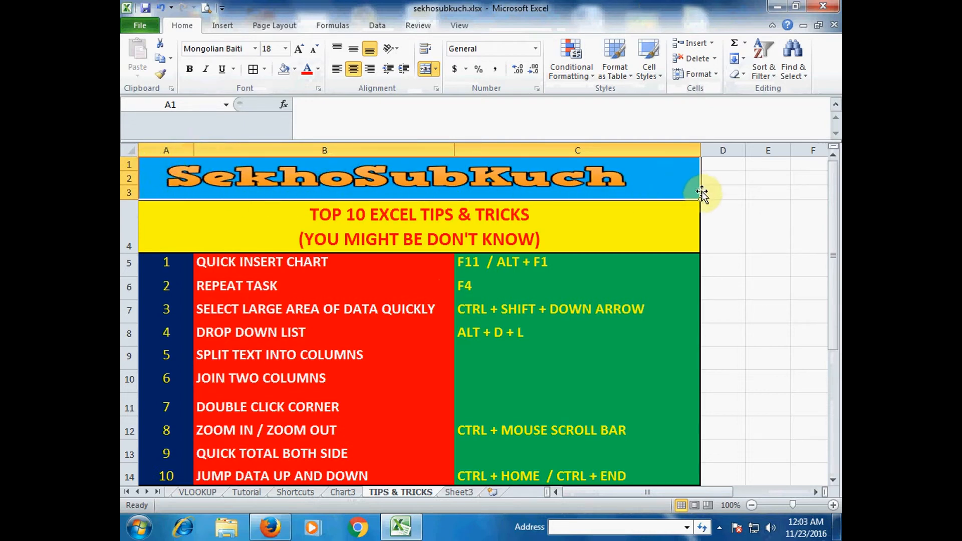
left_click(720, 257)
key("ctrl+End")
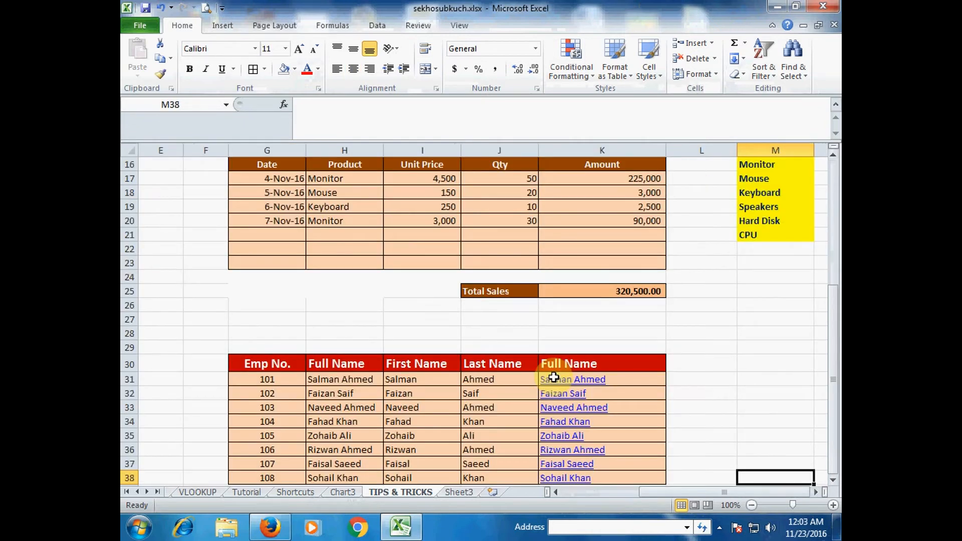
key("ctrl+Home")
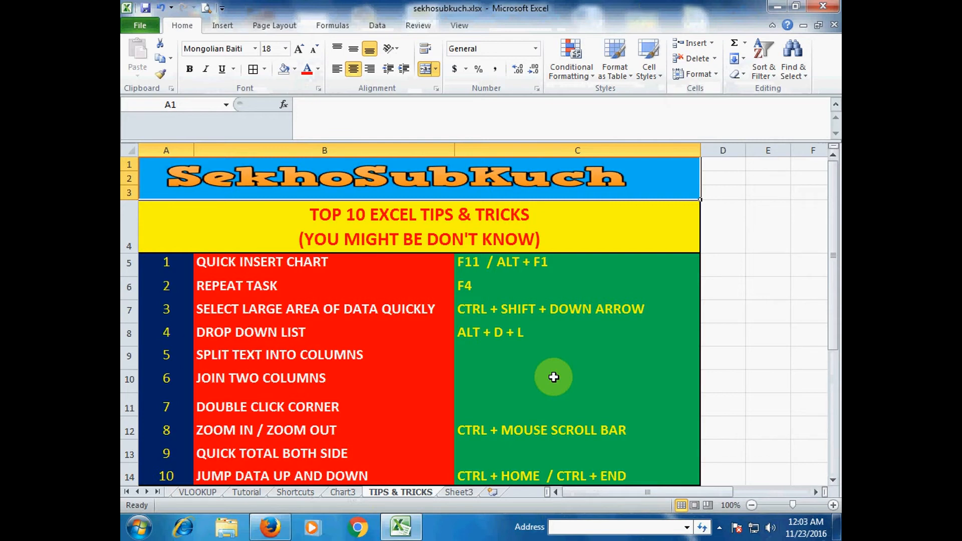
Select the empty cell C107 far below the data, and jump back to A1
left_click(780, 341)
scroll(780, 341, "down", 20)
left_click(459, 474)
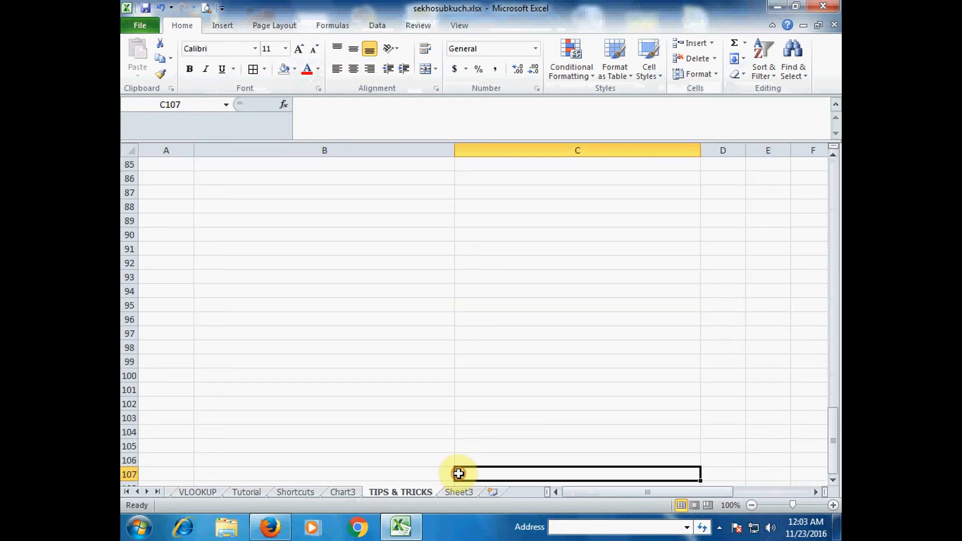
key("ctrl+Home")
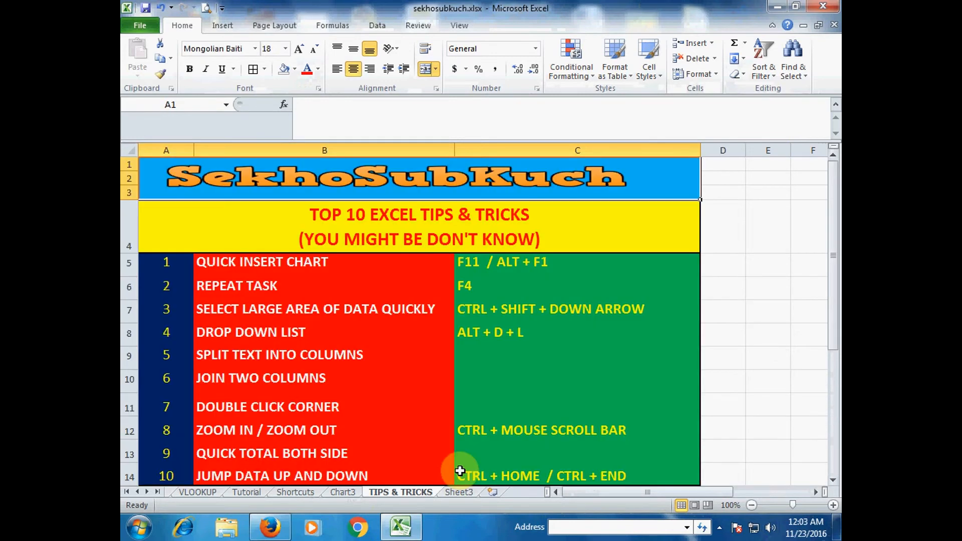